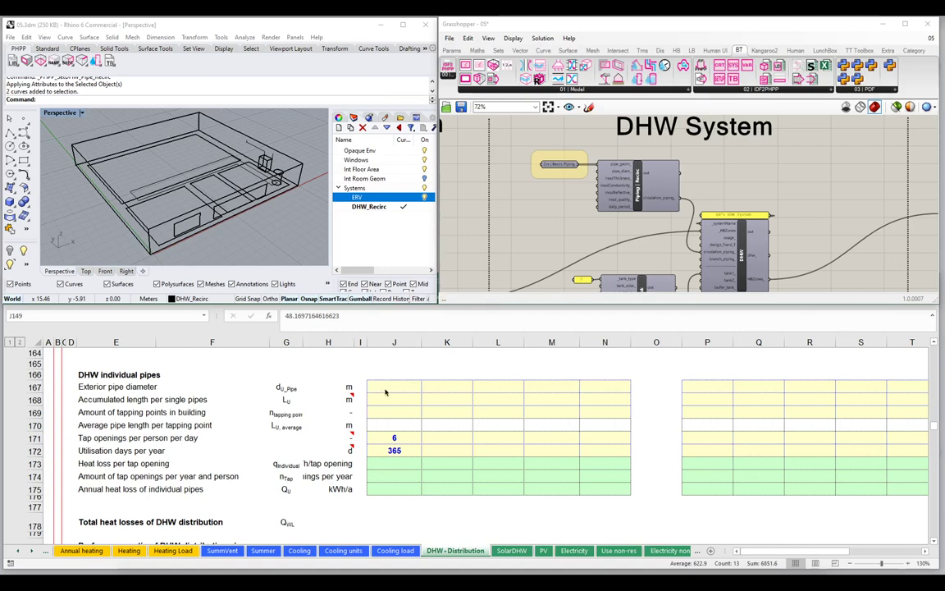
# Highlight columns J, K and L of the DHW individual pipes section in the PHPP workbook's DHW-Distribution sheet.
pyautogui.click(346, 338)
pyautogui.moveTo(396, 353); pyautogui.dragTo(409, 508)
pyautogui.moveTo(447, 361); pyautogui.dragTo(451, 525)
pyautogui.moveTo(497, 358); pyautogui.dragTo(502, 509)
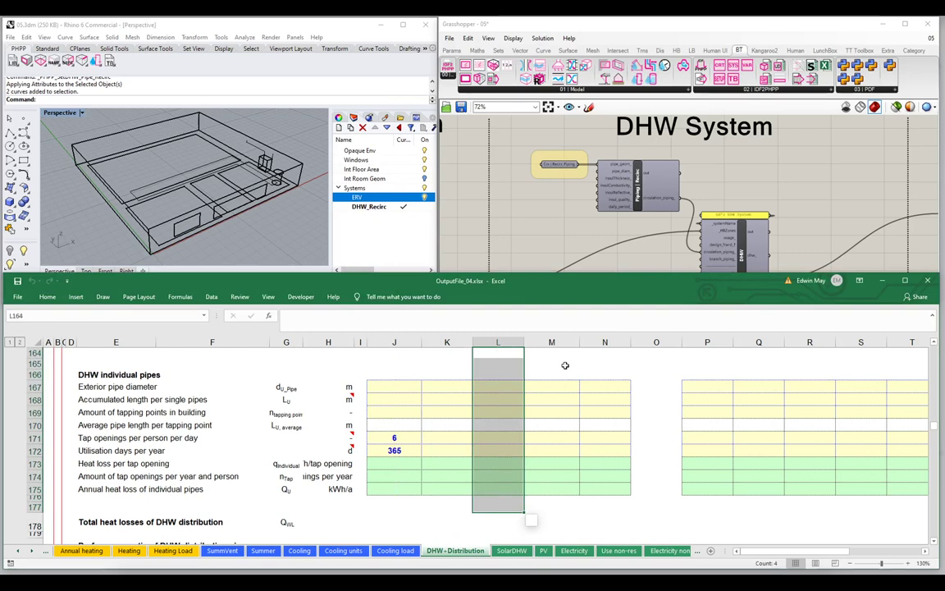
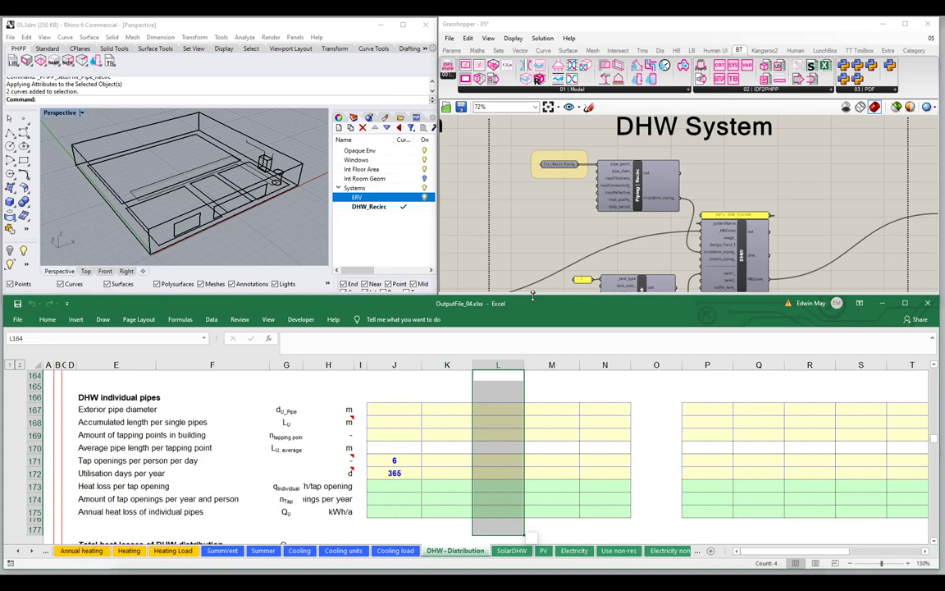
# Switch to Grasshopper and extend both the Grasshopper and Rhino windows downward over the Excel workbook.
pyautogui.click(521, 236)
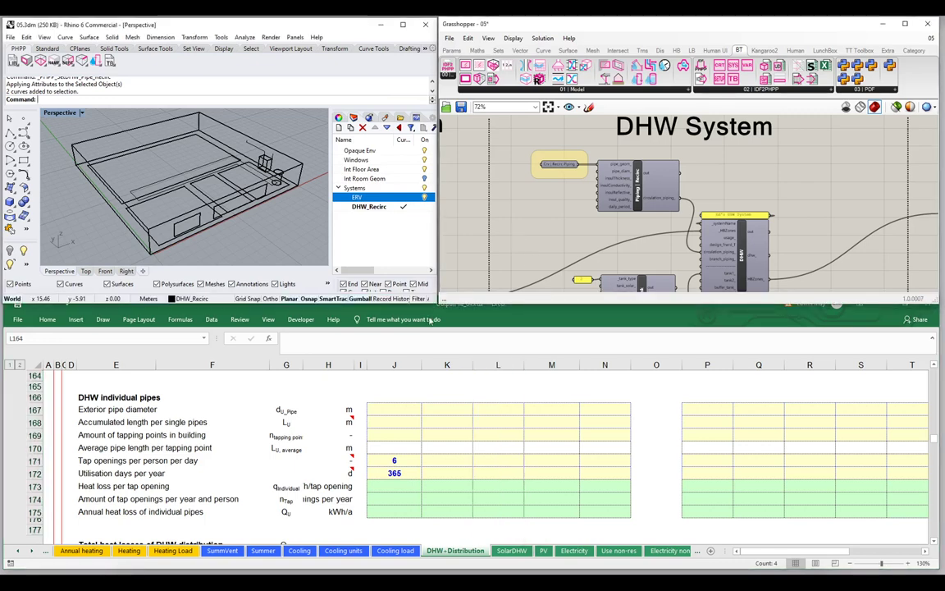
pyautogui.moveTo(447, 306); pyautogui.dragTo(435, 529)
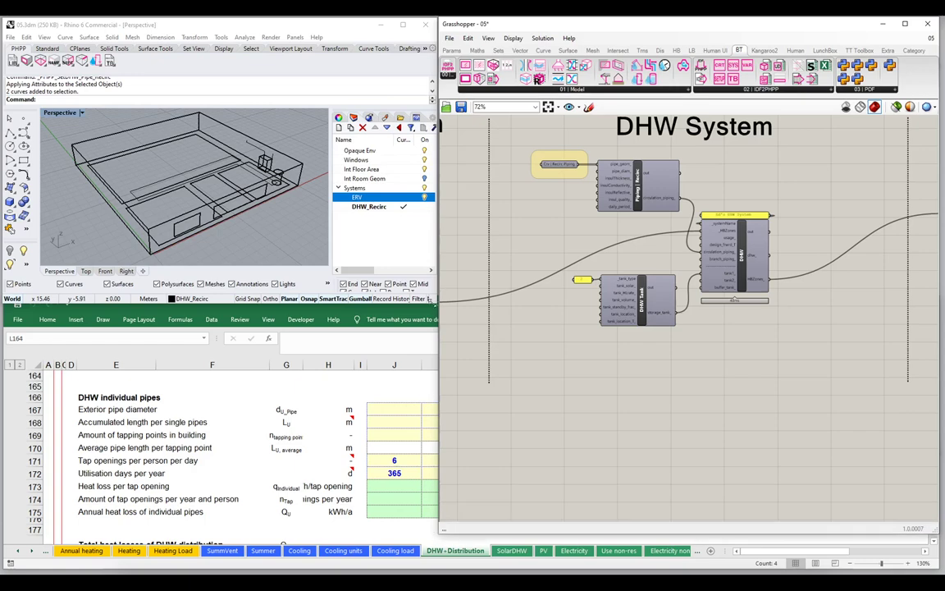
pyautogui.moveTo(436, 301); pyautogui.dragTo(436, 537)
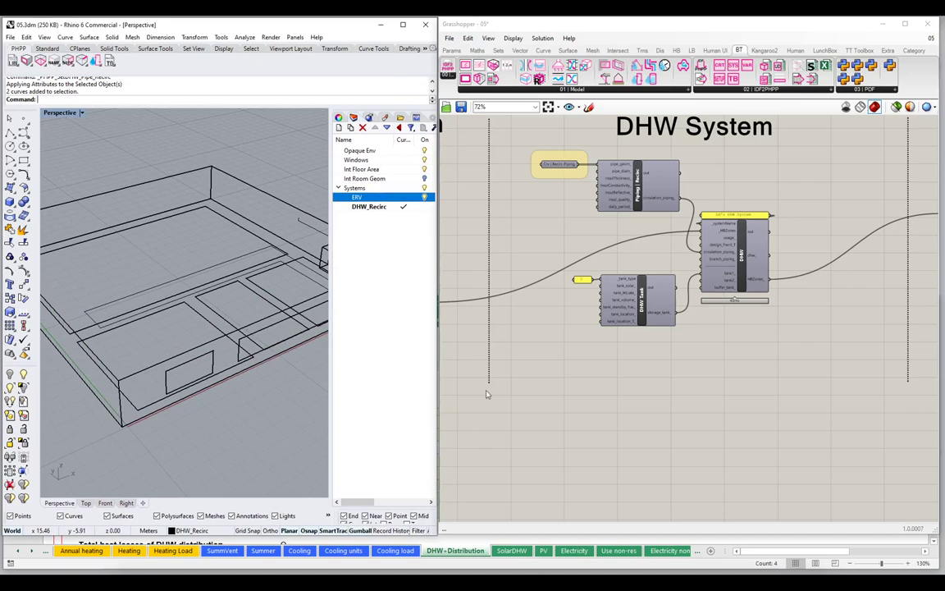
# Add a BT_DHW_Piping_Branches component to the DHW System group, between the recirculation piping and tank components.
pyautogui.scroll(1, 682, 136)
pyautogui.scroll(2, 685, 141)
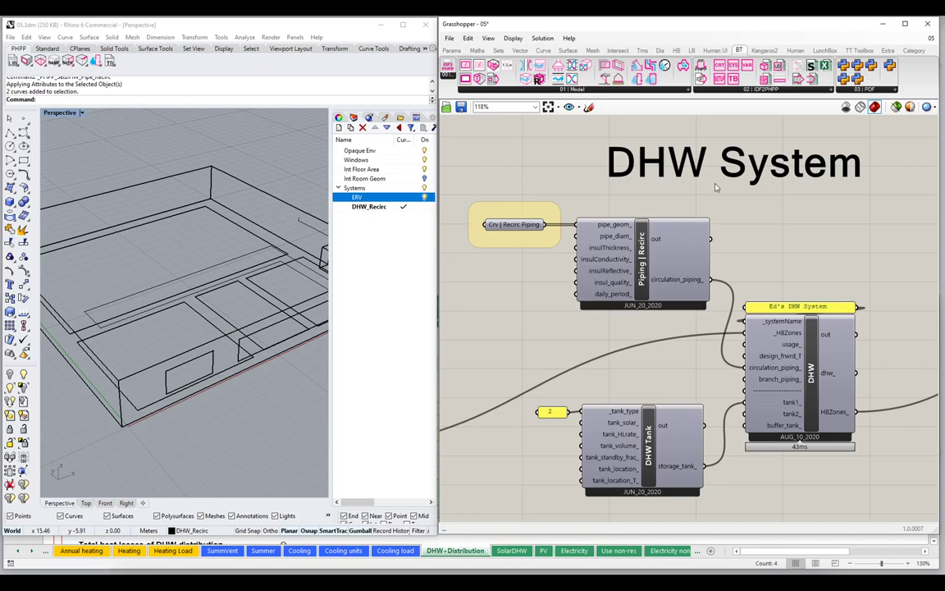
pyautogui.click(682, 89)
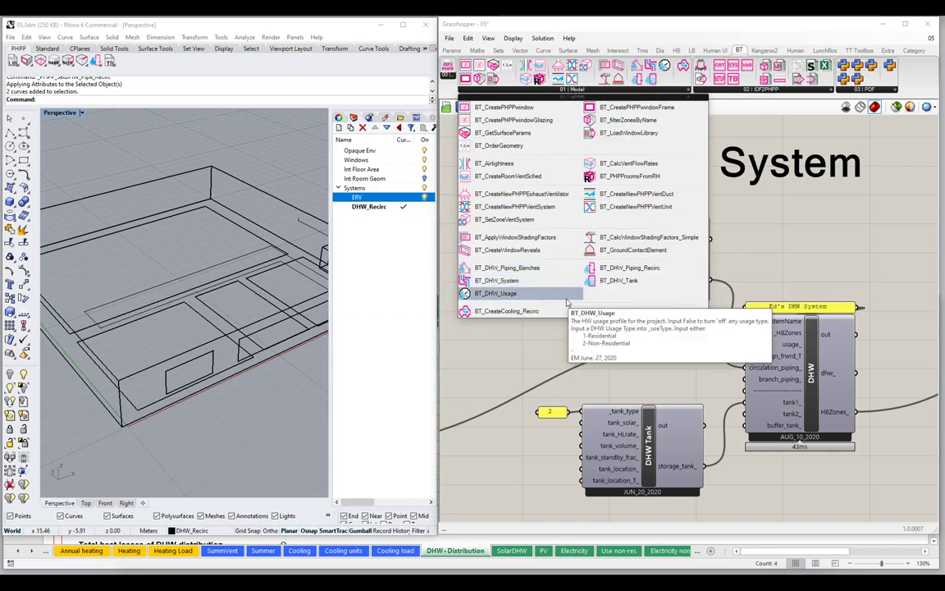
pyautogui.click(529, 273)
pyautogui.click(648, 377)
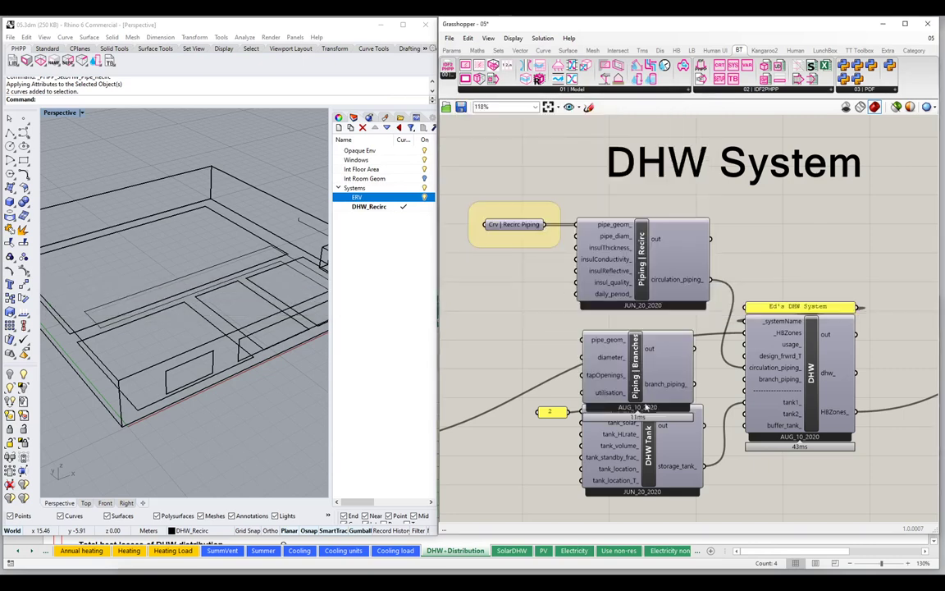
# Rearrange the recirculation piping, branch piping and DHW tank components so they stack without overlapping beside the DHW component.
pyautogui.moveTo(648, 404); pyautogui.dragTo(640, 302)
pyautogui.scroll(1, 640, 302)
pyautogui.moveTo(600, 469); pyautogui.dragTo(525, 395)
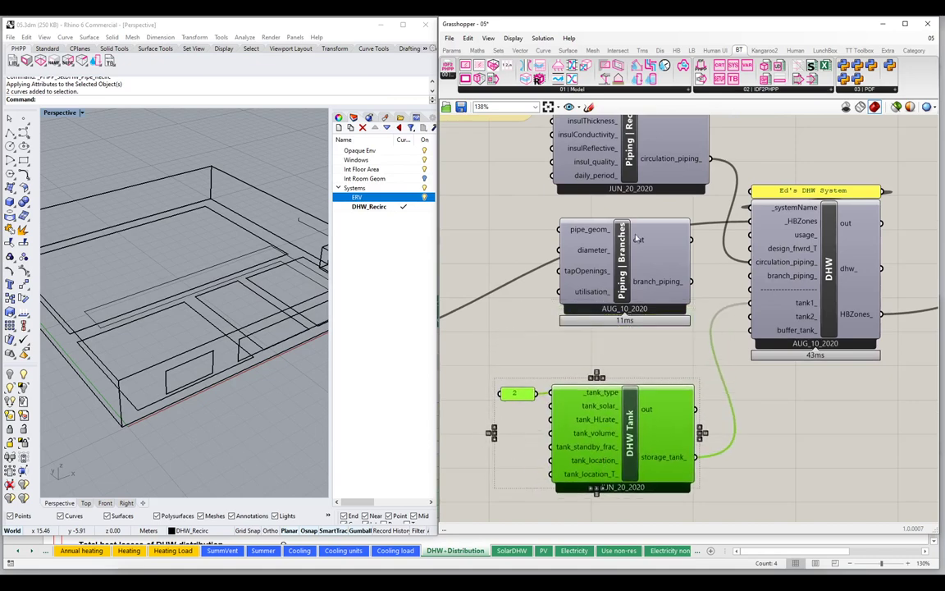
pyautogui.moveTo(635, 254); pyautogui.dragTo(636, 296)
pyautogui.moveTo(650, 213); pyautogui.dragTo(646, 266)
pyautogui.moveTo(631, 265); pyautogui.dragTo(496, 135)
pyautogui.moveTo(666, 176); pyautogui.dragTo(657, 195)
pyautogui.moveTo(708, 322); pyautogui.dragTo(766, 296)
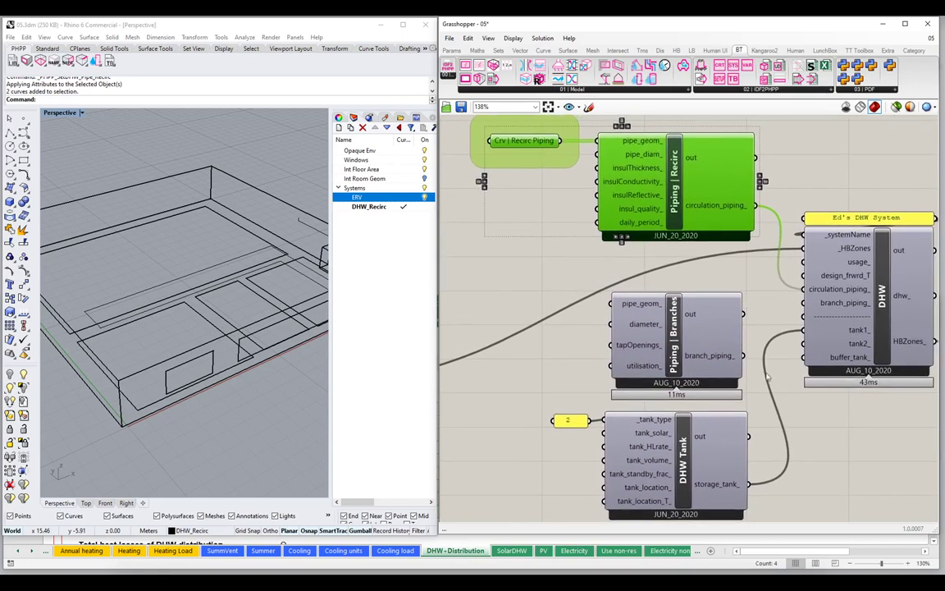
pyautogui.click(696, 345)
pyautogui.moveTo(696, 344); pyautogui.dragTo(694, 343)
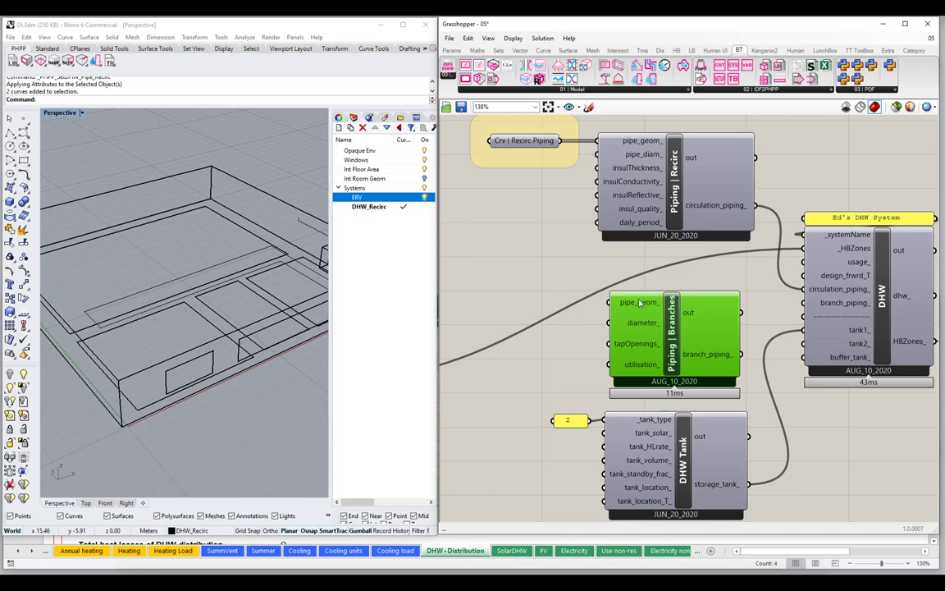
# Add a panel below the DHW component, connect it to the branch piping component's out output and enlarge it.
pyautogui.moveTo(640, 302)
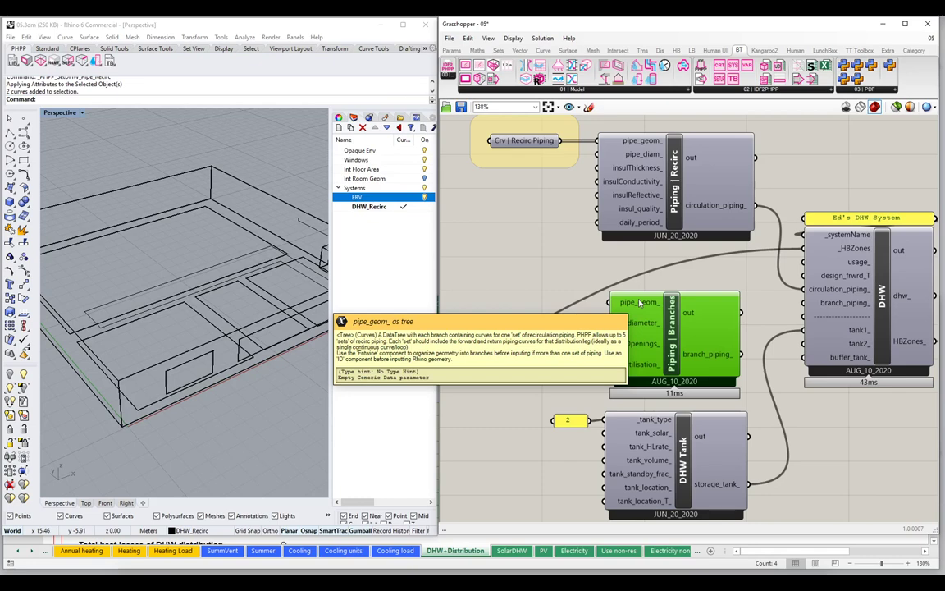
pyautogui.moveTo(646, 325)
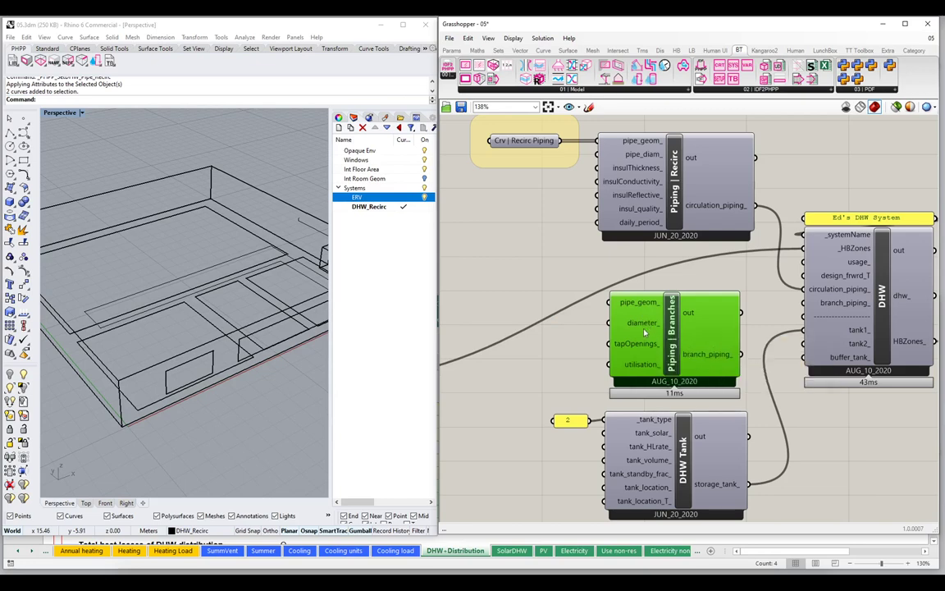
pyautogui.moveTo(644, 345)
pyautogui.doubleClick(818, 459)
pyautogui.write('//')
pyautogui.press('Return')
pyautogui.moveTo(741, 354); pyautogui.dragTo(776, 434)
pyautogui.moveTo(805, 437); pyautogui.dragTo(839, 435)
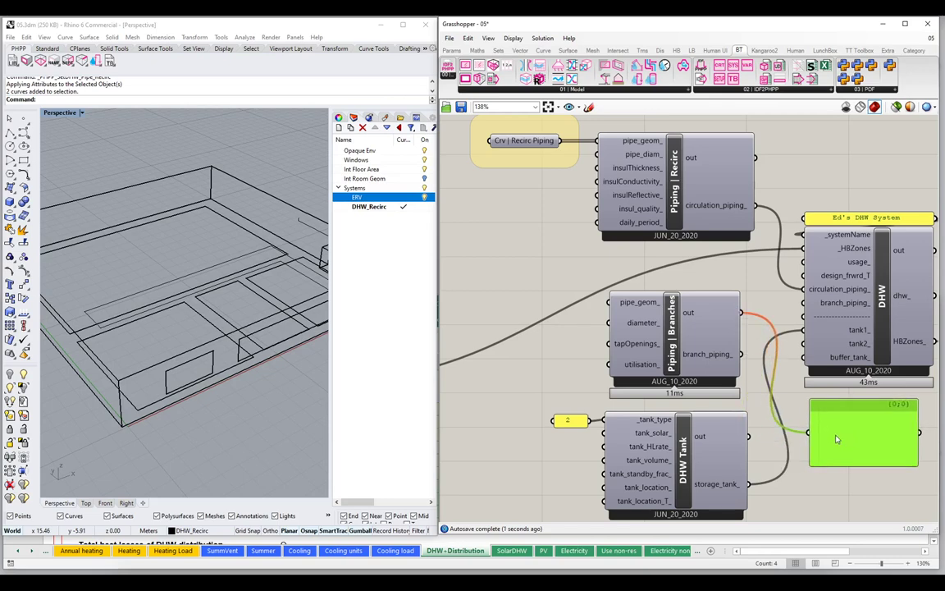
pyautogui.click(852, 506)
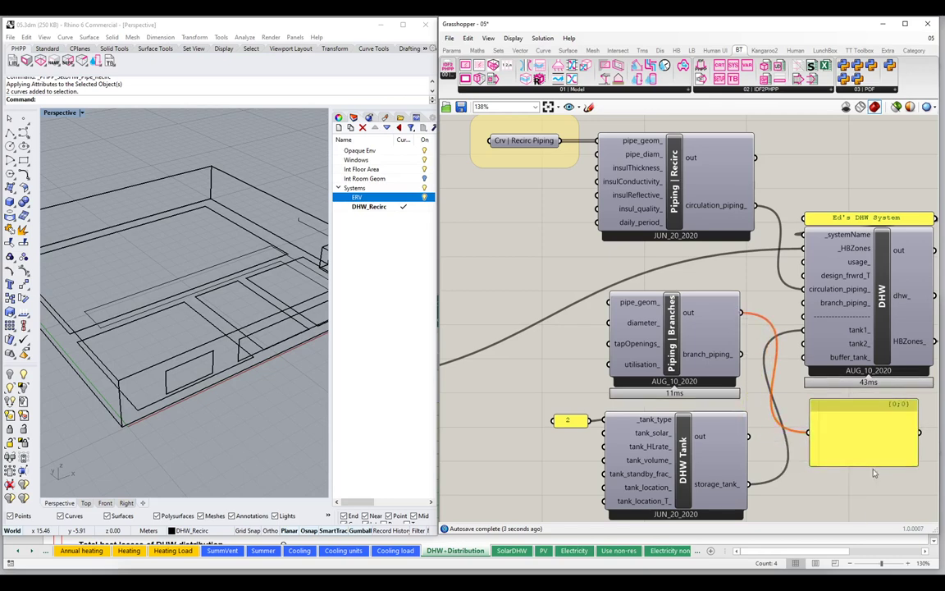
pyautogui.moveTo(872, 467); pyautogui.dragTo(871, 506)
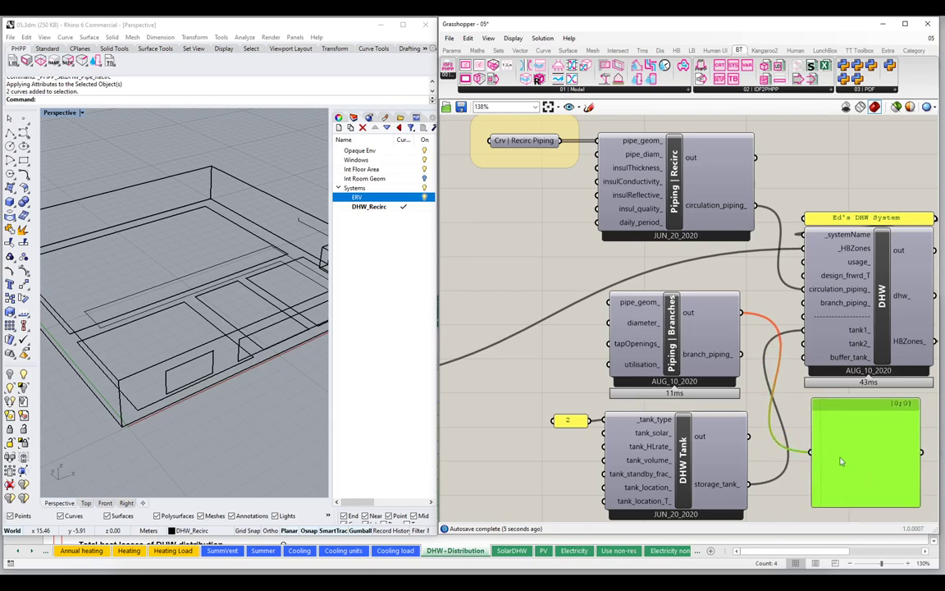
# Add a panel containing 10, connect it to the branch piping component's pipe_geom_ input and widen it.
pyautogui.click(527, 291)
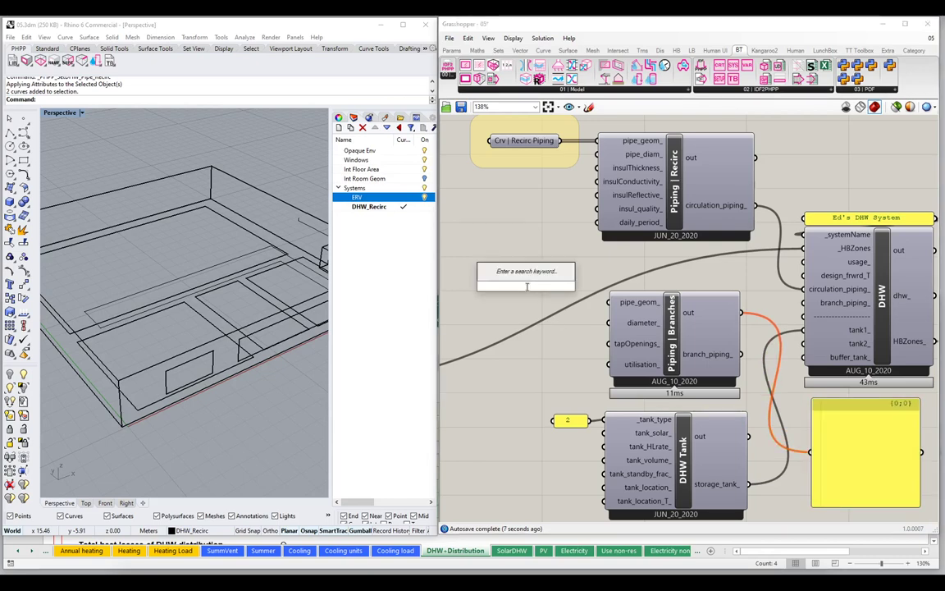
pyautogui.write('"')
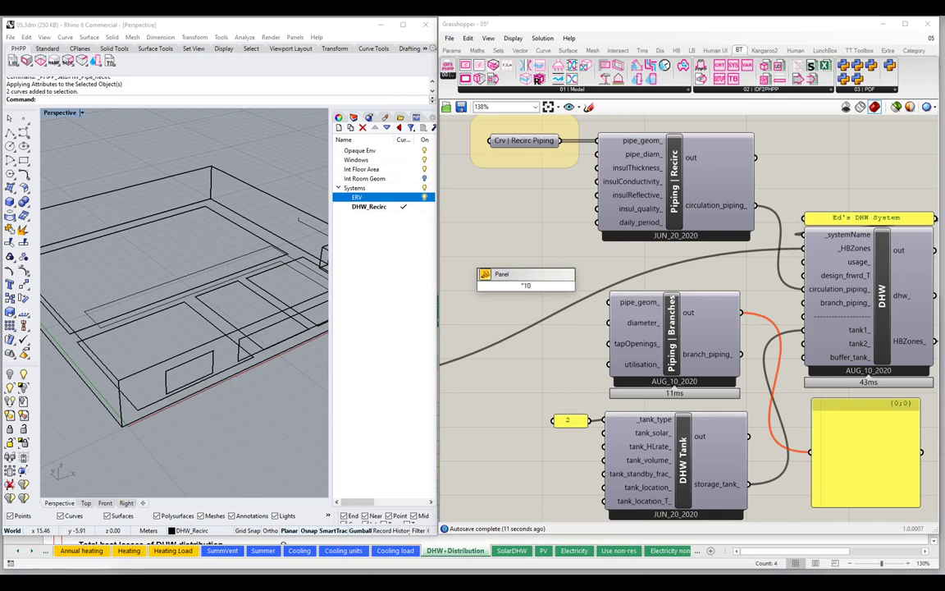
pyautogui.press('Return')
pyautogui.moveTo(539, 286); pyautogui.dragTo(608, 302)
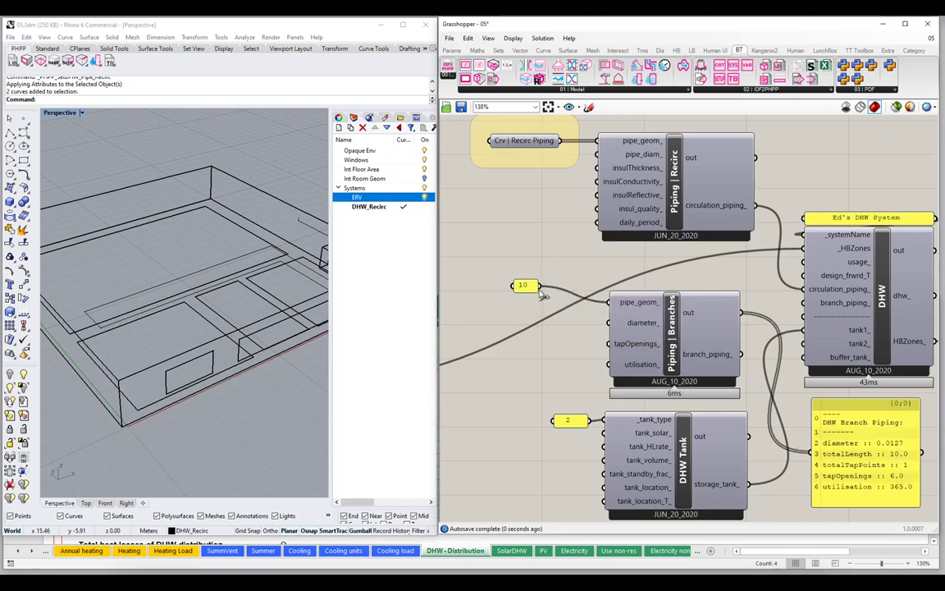
pyautogui.moveTo(539, 290)
pyautogui.mouseDown()
pyautogui.moveTo(587, 291)
pyautogui.moveTo(546, 291)
pyautogui.mouseUp()
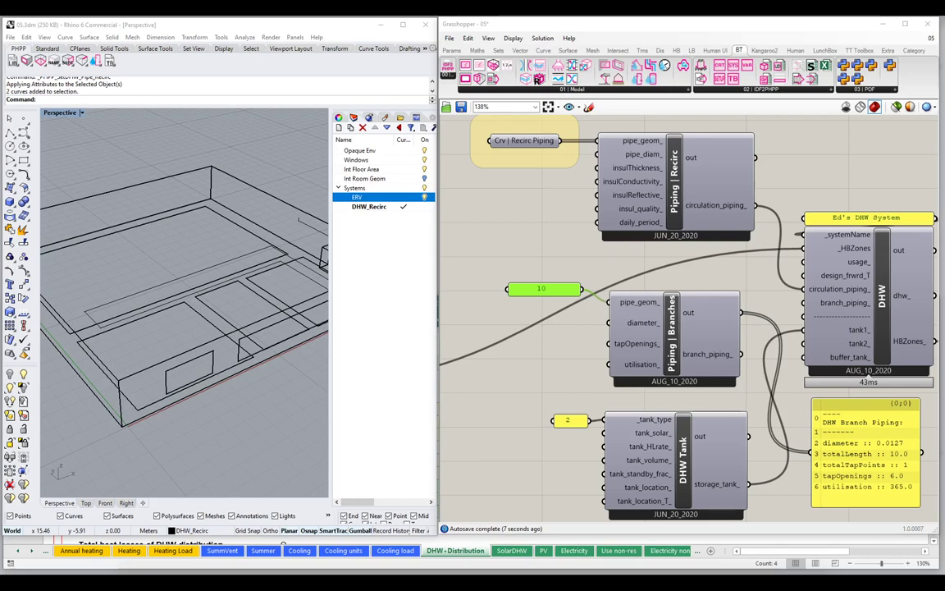
# Replace the pipe_geom_ panel's content with the lengths 1.4, 2.6 and 11.4 and make each line a separate item.
pyautogui.doubleClick(542, 290)
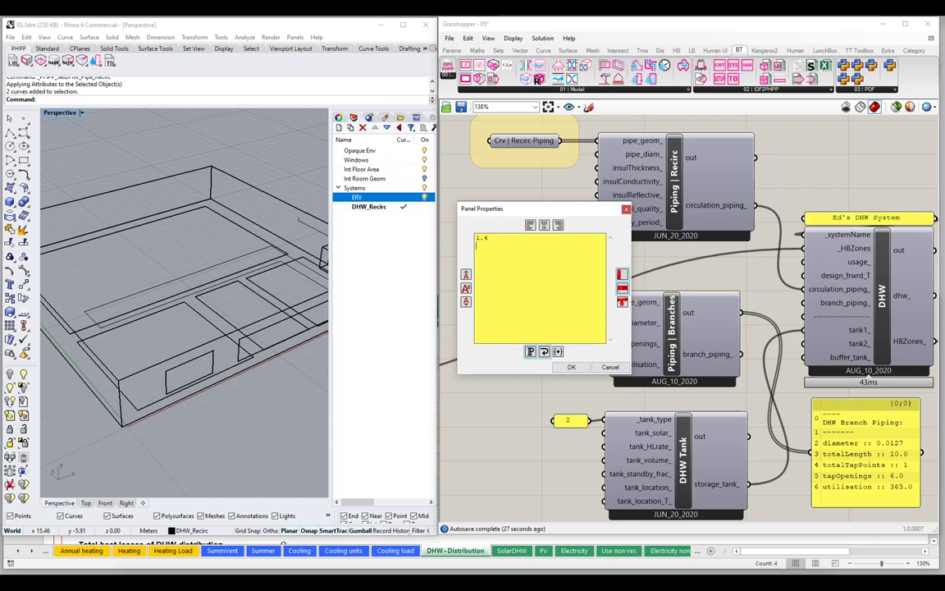
pyautogui.press('Return')
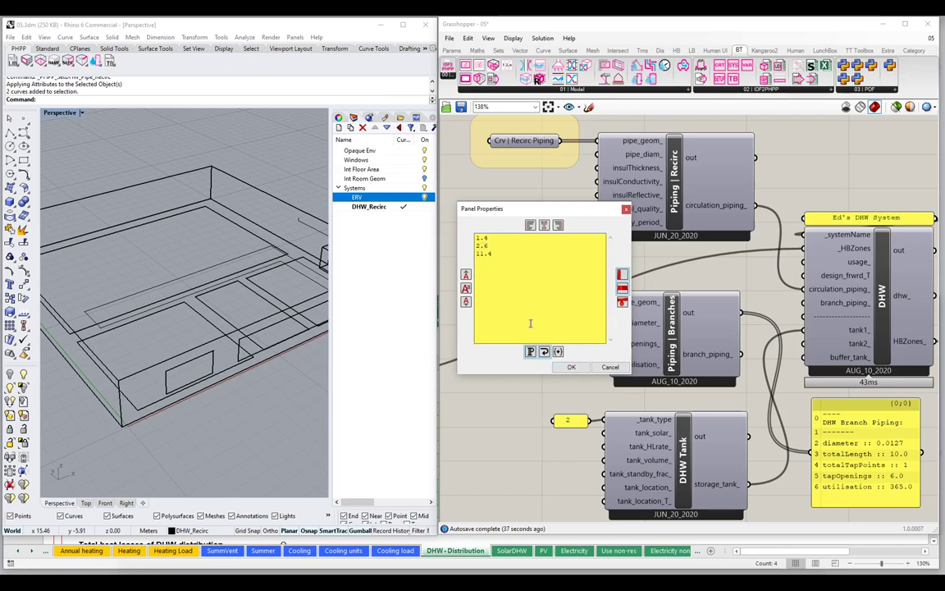
pyautogui.click(571, 367)
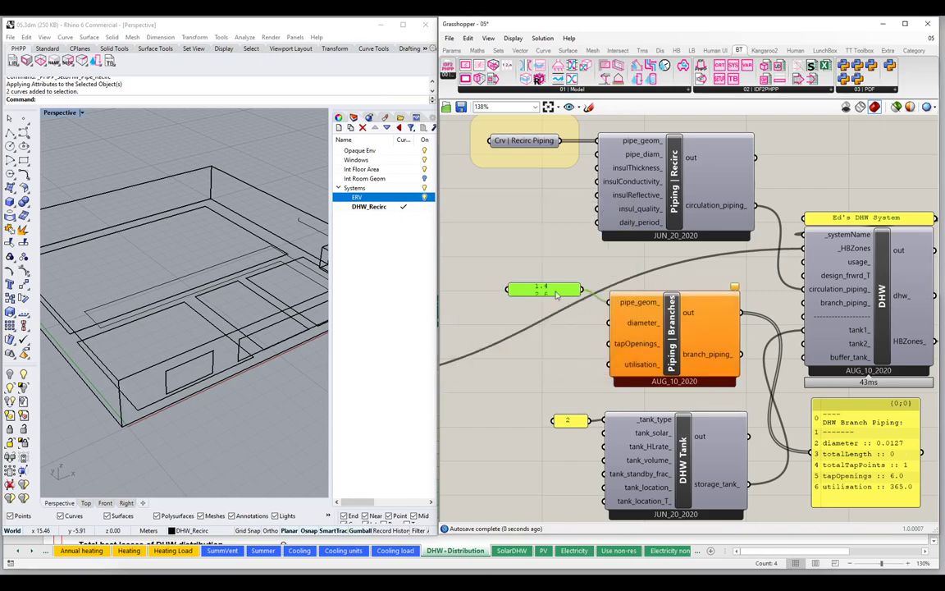
pyautogui.rightClick(516, 291)
pyautogui.click(570, 319)
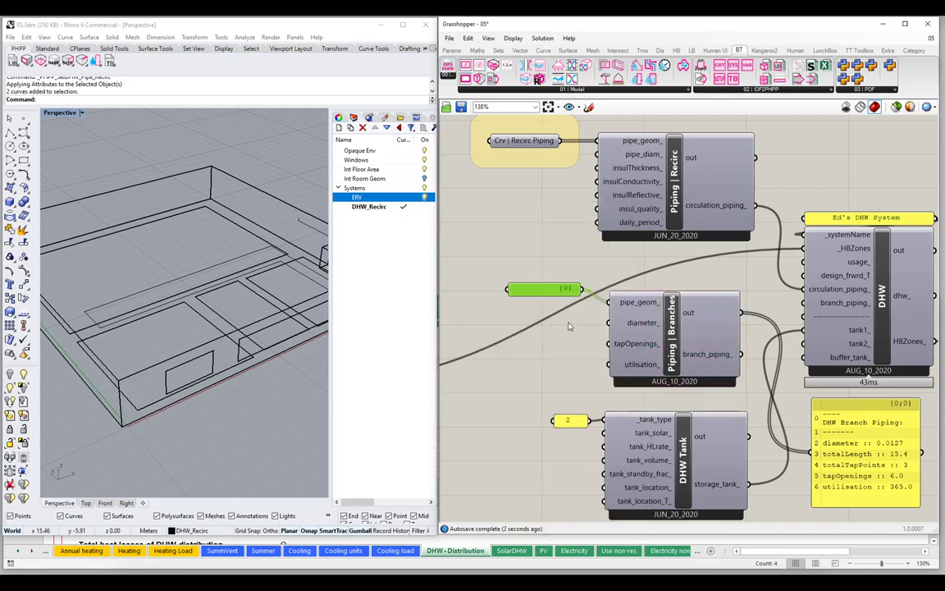
# Enlarge the panel of pipe lengths to show all its items, and delete it from the canvas.
pyautogui.moveTo(562, 295); pyautogui.dragTo(563, 331)
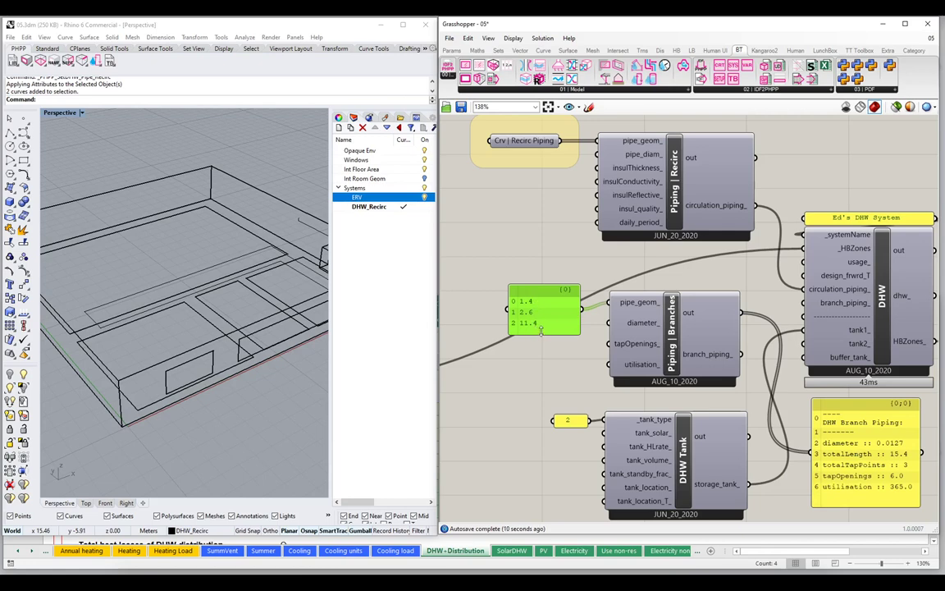
pyautogui.moveTo(540, 330); pyautogui.dragTo(543, 323)
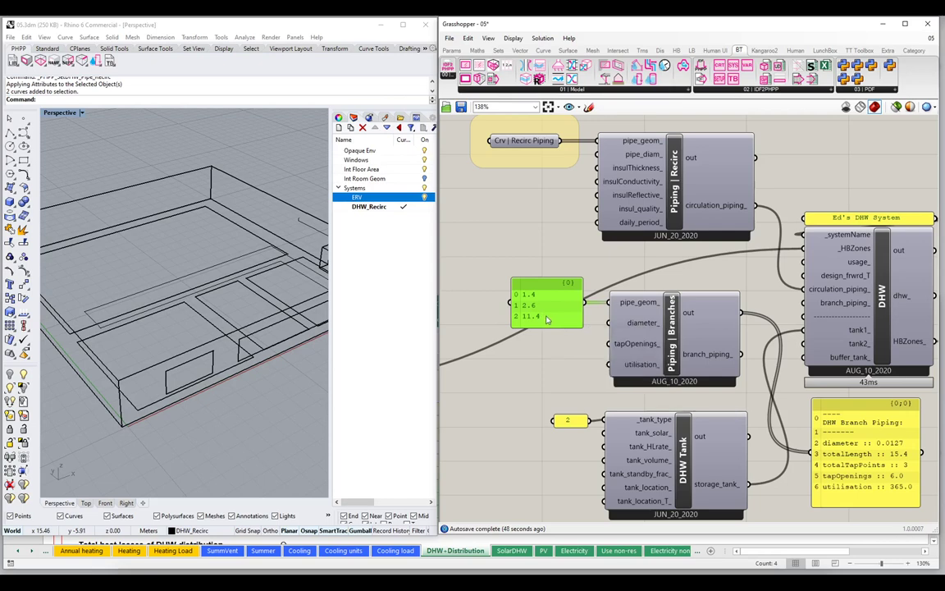
pyautogui.press('Delete')
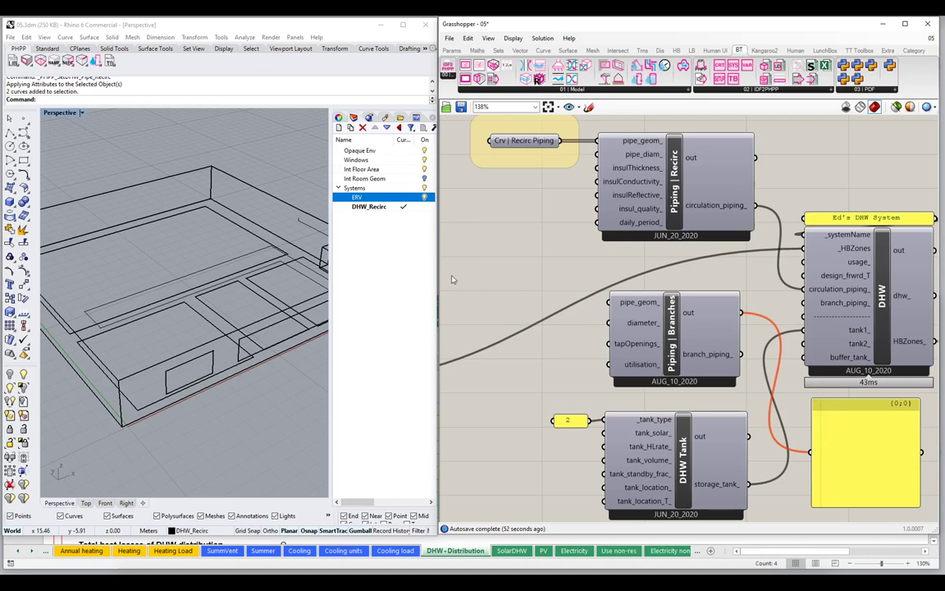
# Narrow the Grasshopper window and widen the Rhino window to fill the freed space.
pyautogui.moveTo(432, 279); pyautogui.dragTo(520, 287)
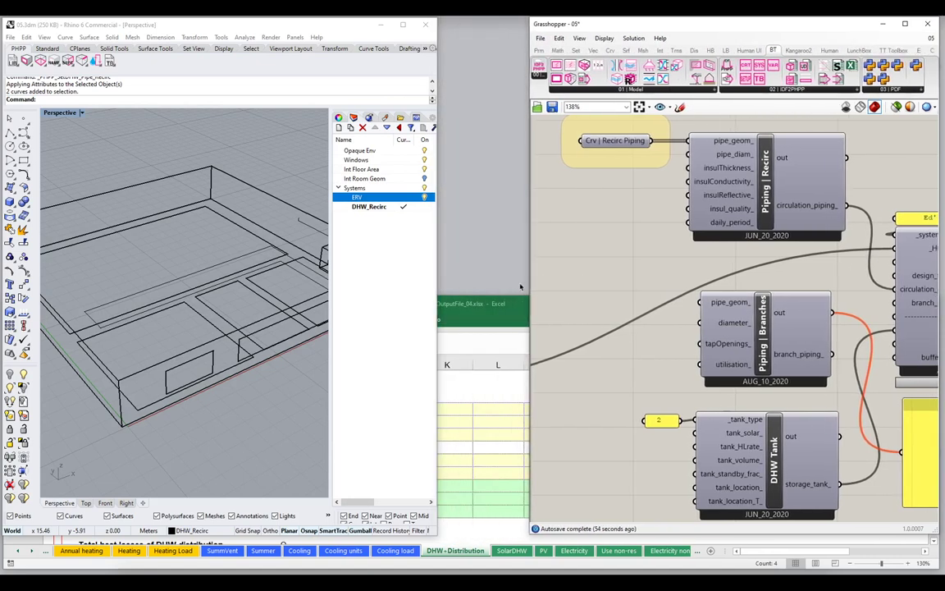
pyautogui.click(437, 283)
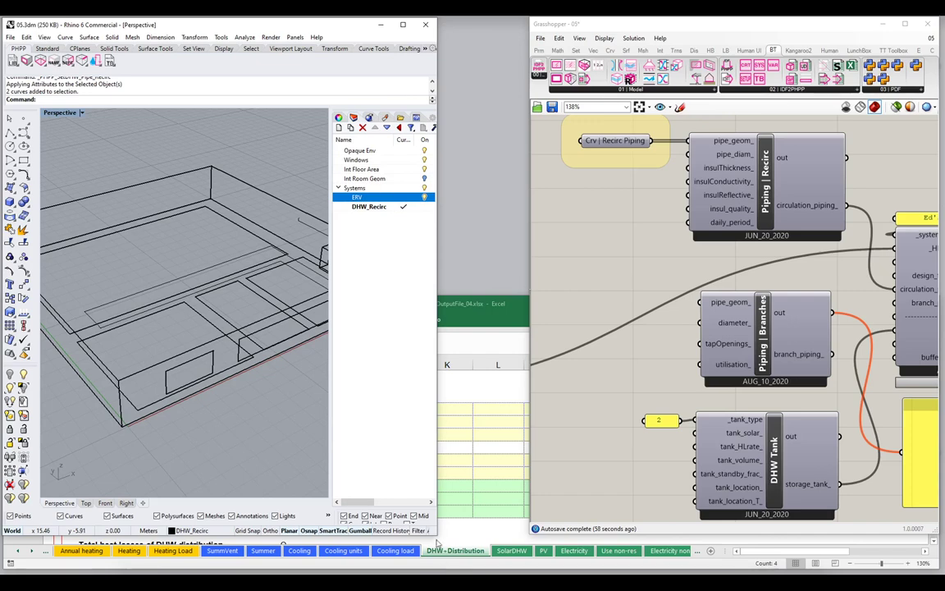
pyautogui.moveTo(437, 480); pyautogui.dragTo(530, 480)
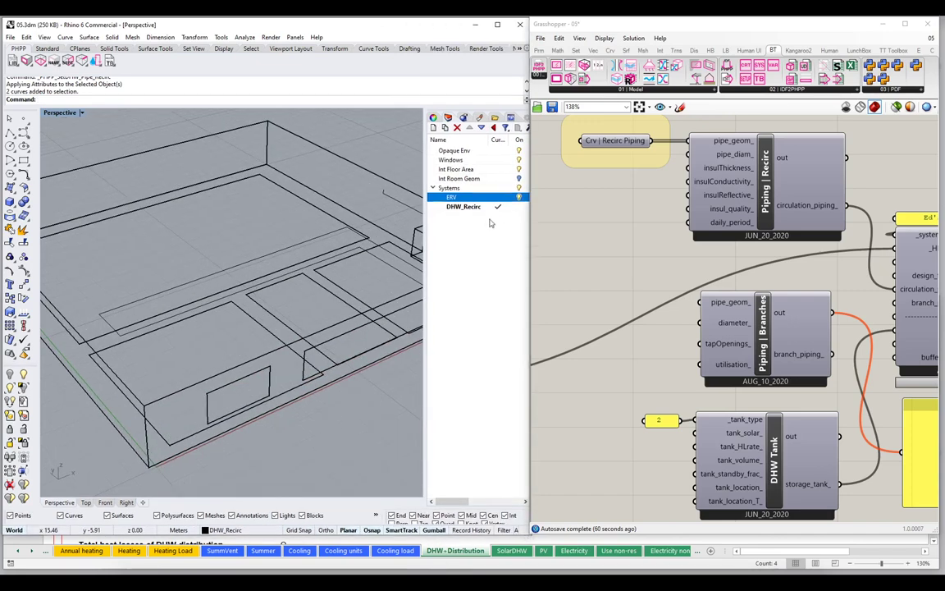
# Create a layer named DHW_Branches under Systems in Rhino and make it the current layer.
pyautogui.click(456, 207)
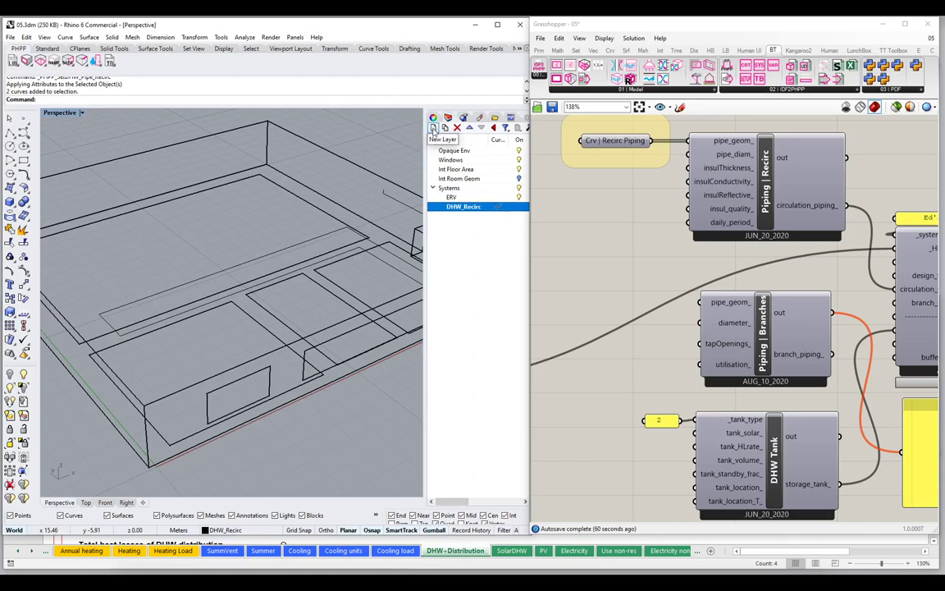
pyautogui.click(433, 128)
pyautogui.write('DHW_')
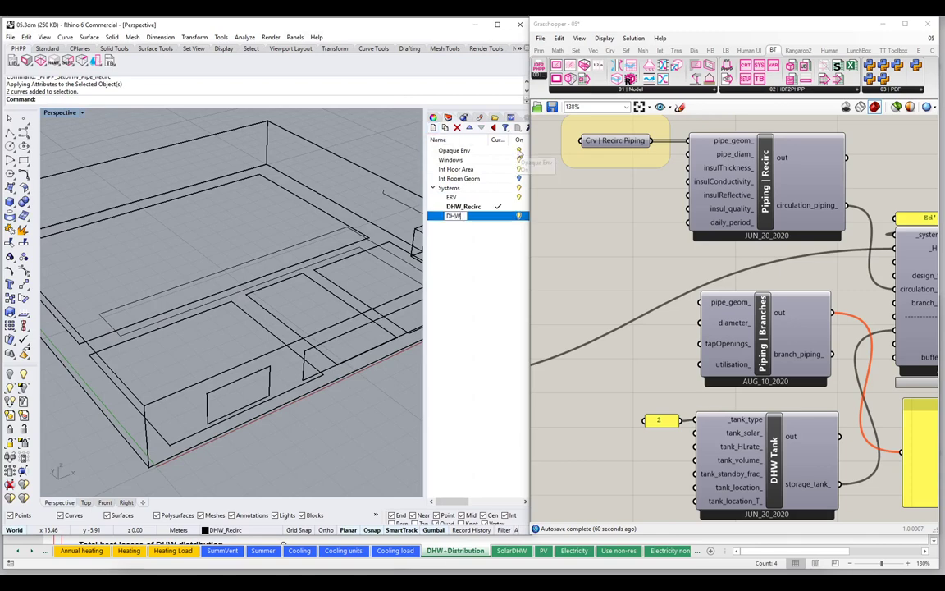
pyautogui.write('Branch')
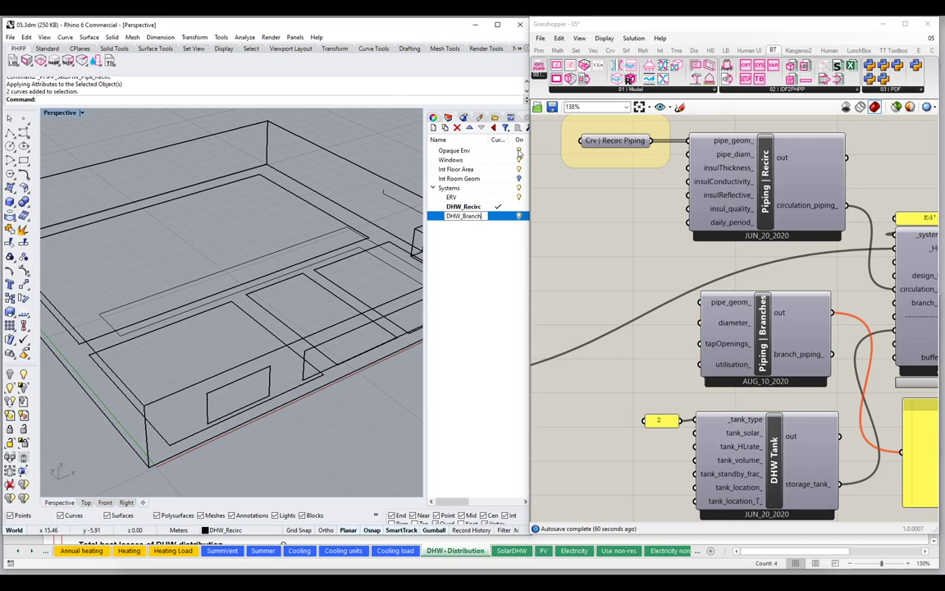
pyautogui.write('es')
pyautogui.press('Return')
pyautogui.click(498, 216)
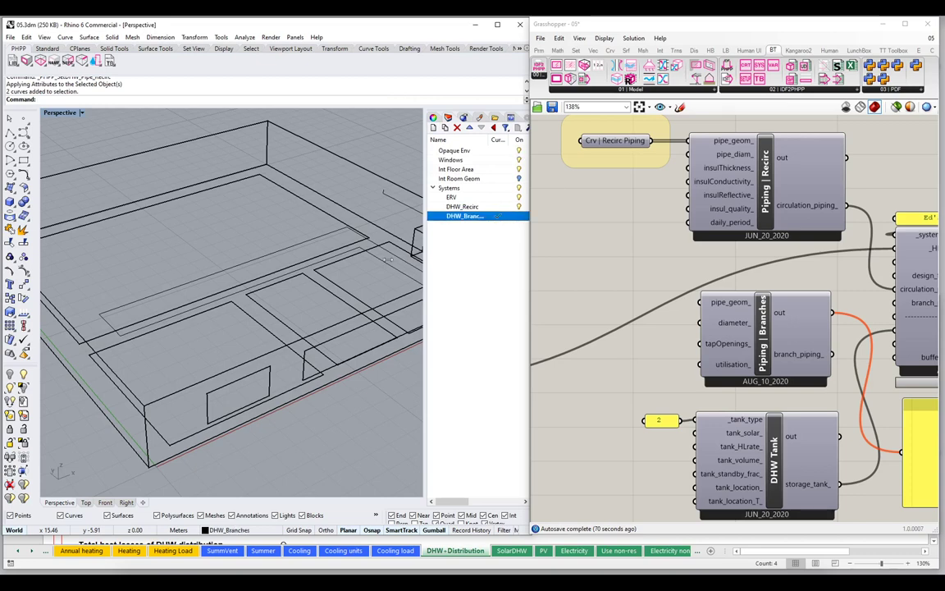
pyautogui.moveTo(133, 343); pyautogui.dragTo(151, 343)
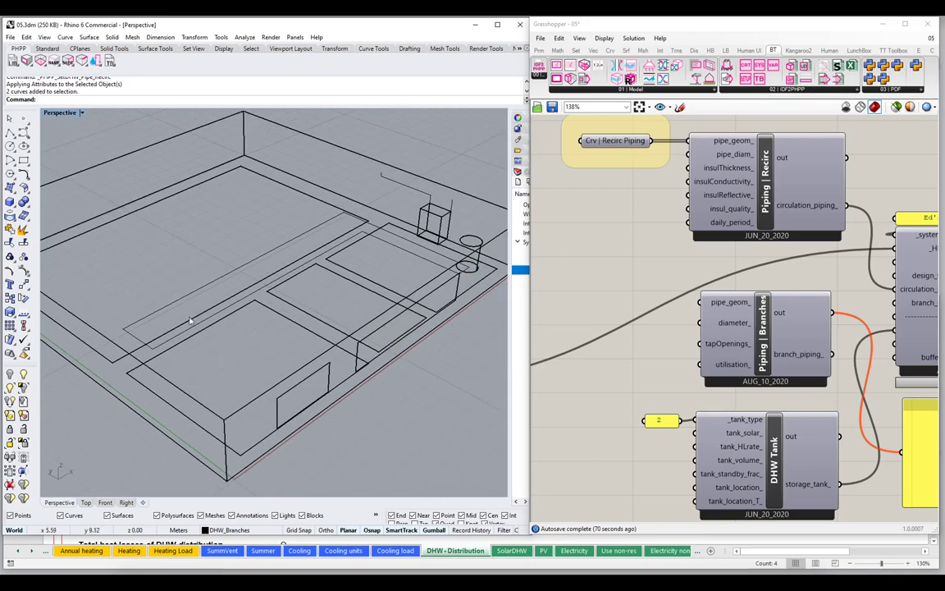
# Draw a vertical line 24" high up from the outer corner at the near end of the recirculation pipe loop.
pyautogui.moveTo(172, 289); pyautogui.dragTo(279, 314)
pyautogui.scroll(5, 279, 315)
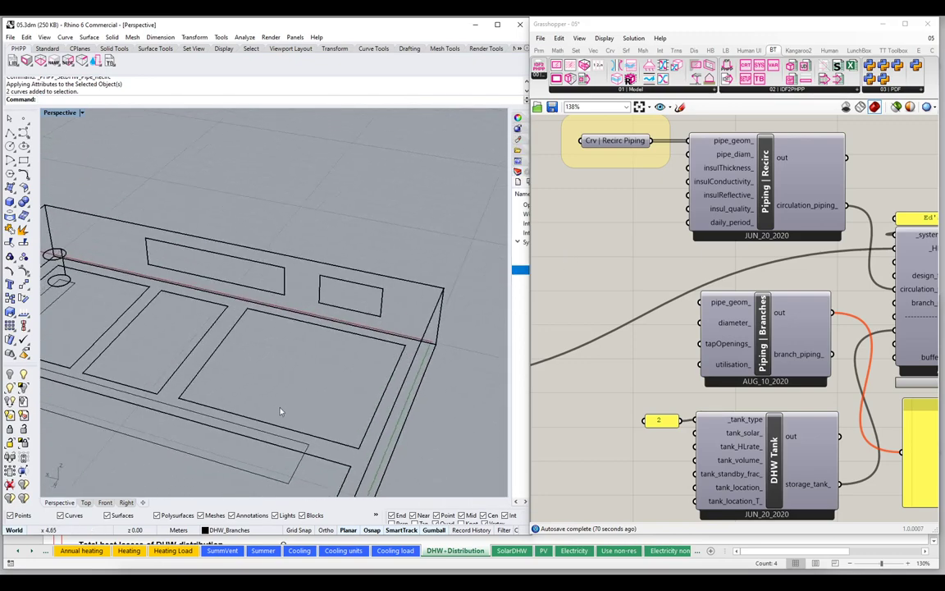
pyautogui.moveTo(281, 411); pyautogui.dragTo(350, 343)
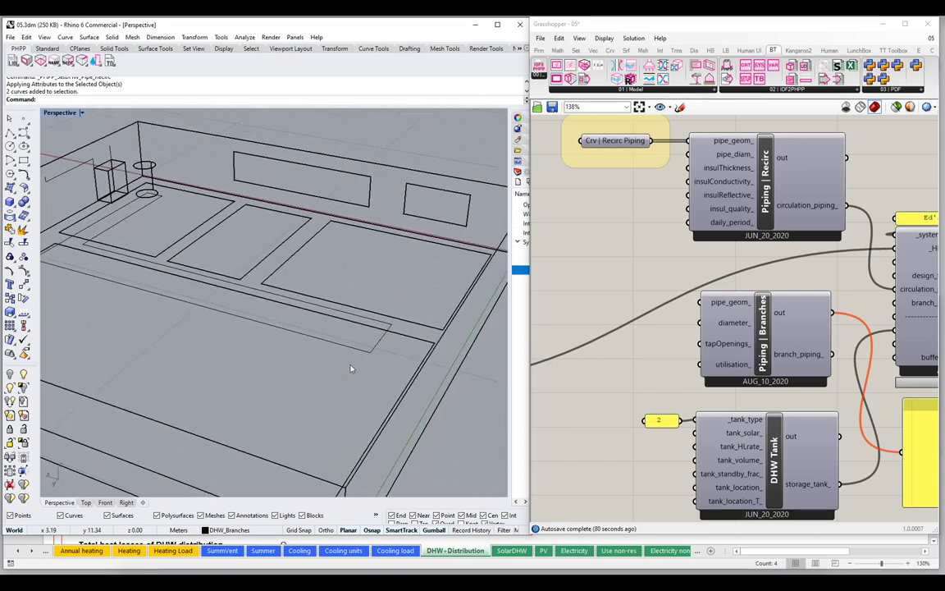
pyautogui.press('Delete')
pyautogui.write('l')
pyautogui.press('Return')
pyautogui.press('Return')
pyautogui.scroll(5, 349, 362)
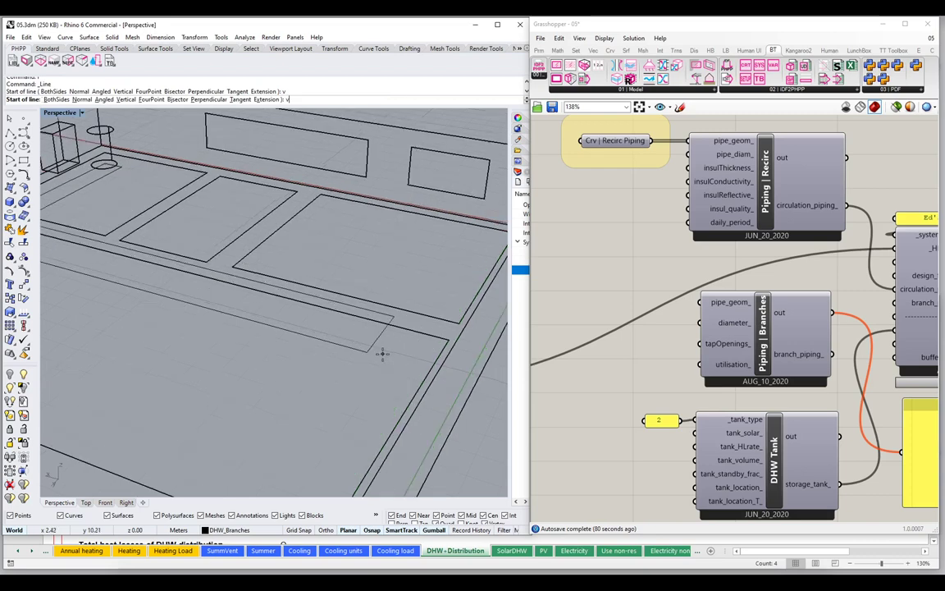
pyautogui.click(355, 350)
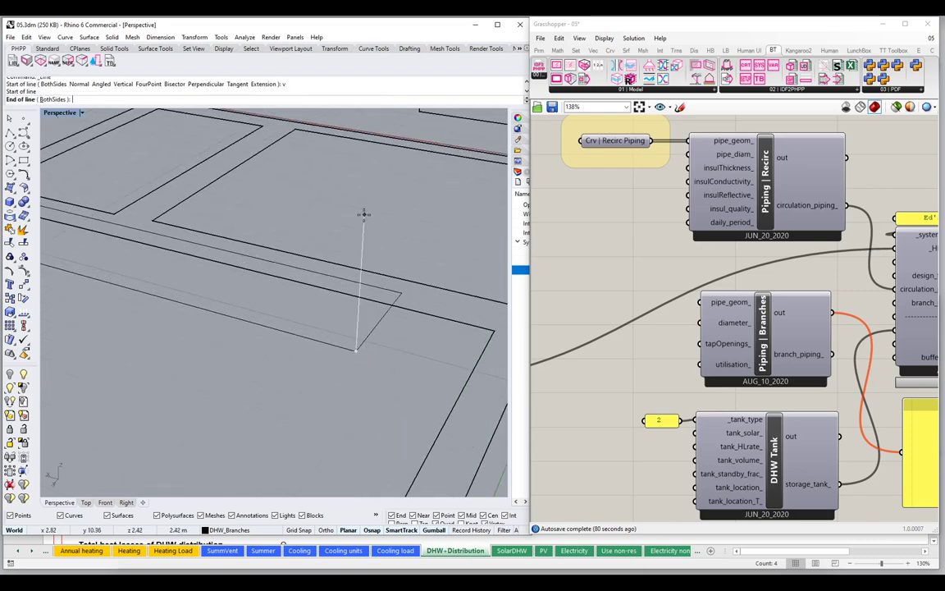
pyautogui.write('24')
pyautogui.press('Return')
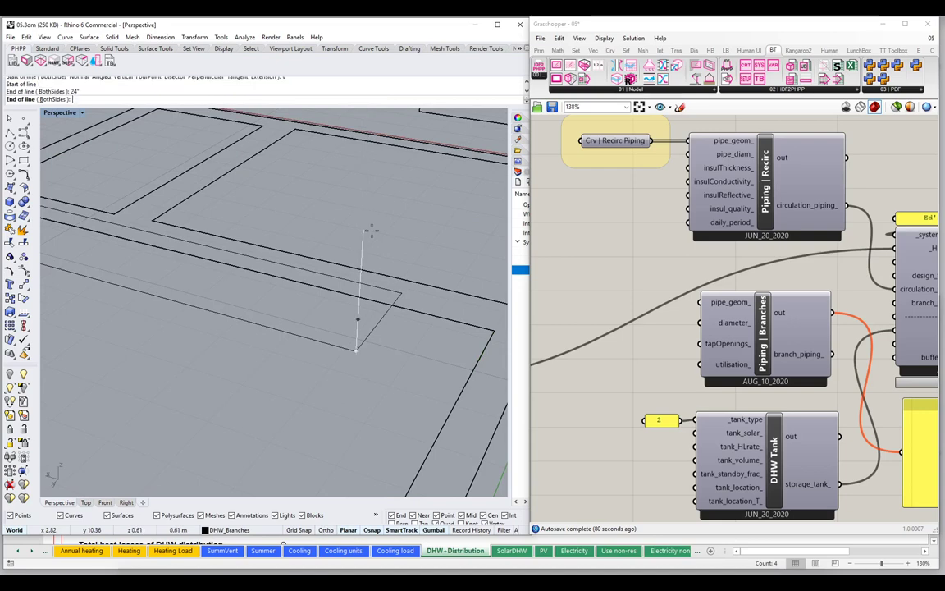
pyautogui.click(366, 250)
# Draw a vertical line 5' high up from the other corner at the near end of the recirculation loop.
pyautogui.scroll(2, 335, 339)
pyautogui.scroll(-3, 338, 337)
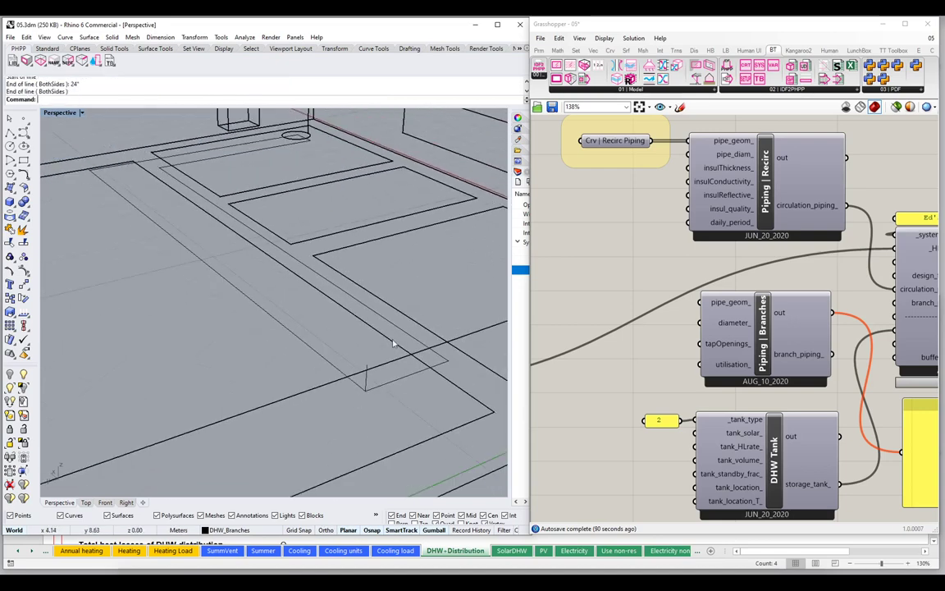
pyautogui.scroll(-3, 332, 353)
pyautogui.scroll(-3, 361, 344)
pyautogui.scroll(4, 362, 337)
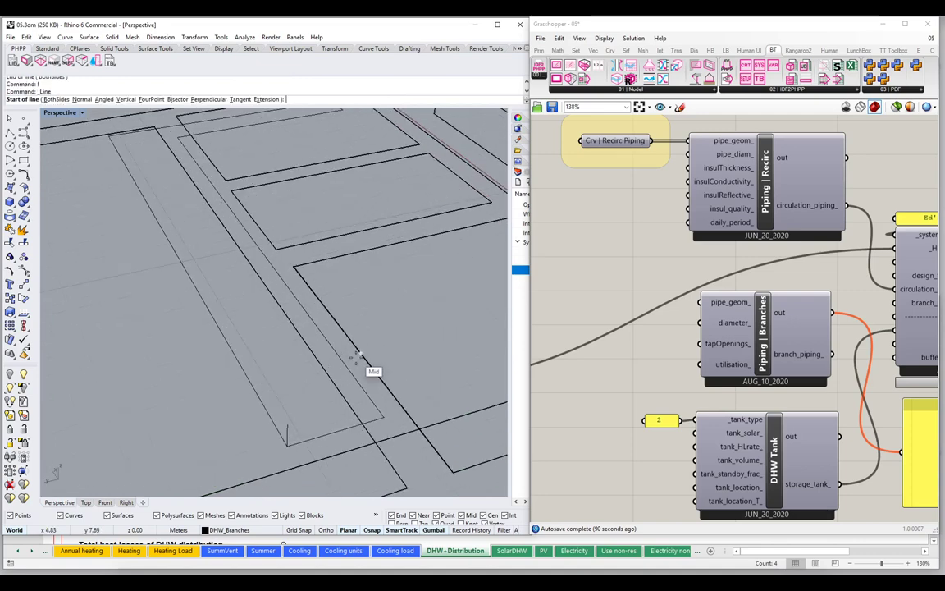
pyautogui.press('Return')
pyautogui.write('v')
pyautogui.press('Return')
pyautogui.click(383, 416)
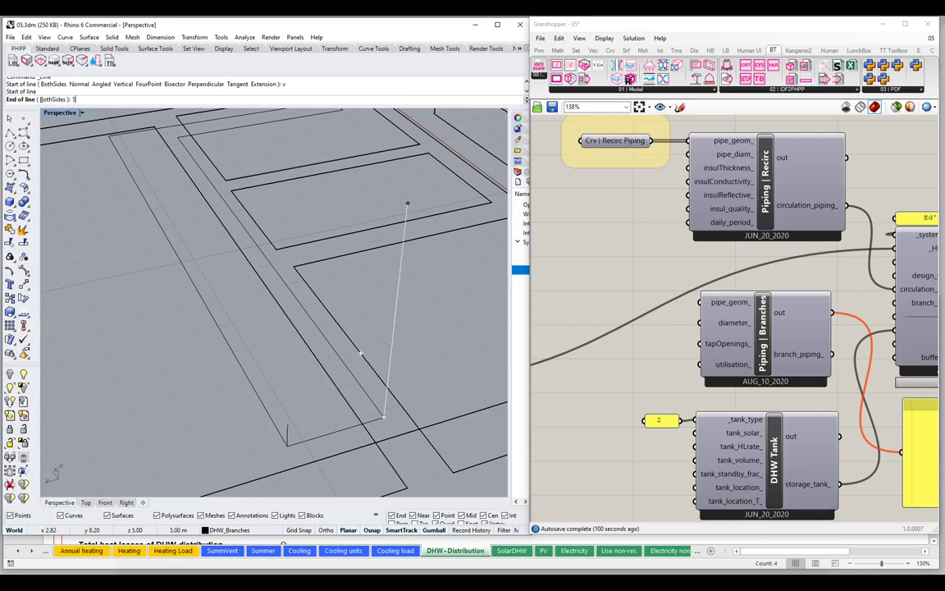
pyautogui.write("5'")
pyautogui.press('Return')
pyautogui.click(396, 318)
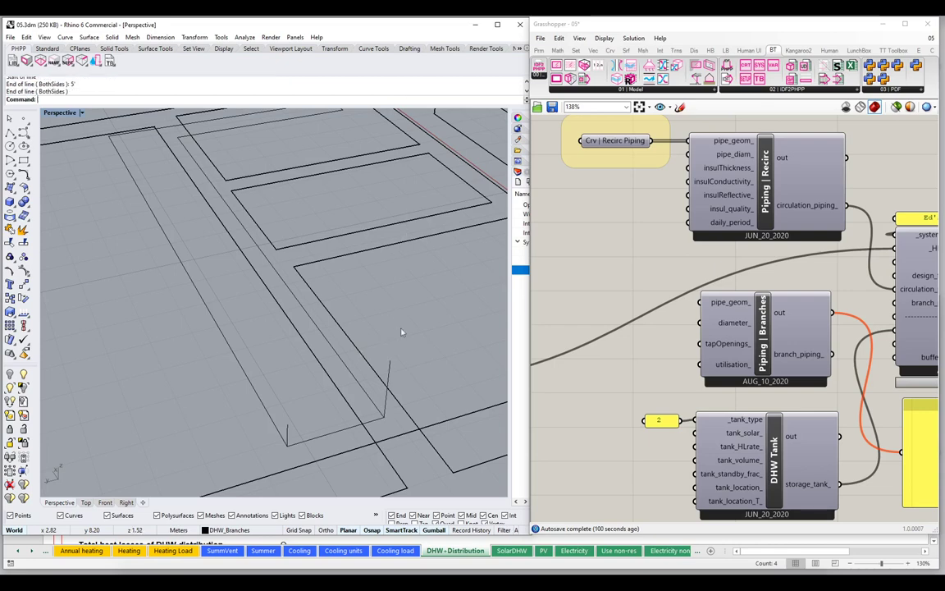
# Move the 5' riser horizontally away from the loop corner and draw a line about 0.97 m long from its base back to the corner.
pyautogui.moveTo(403, 332); pyautogui.dragTo(420, 361)
pyautogui.click(400, 365)
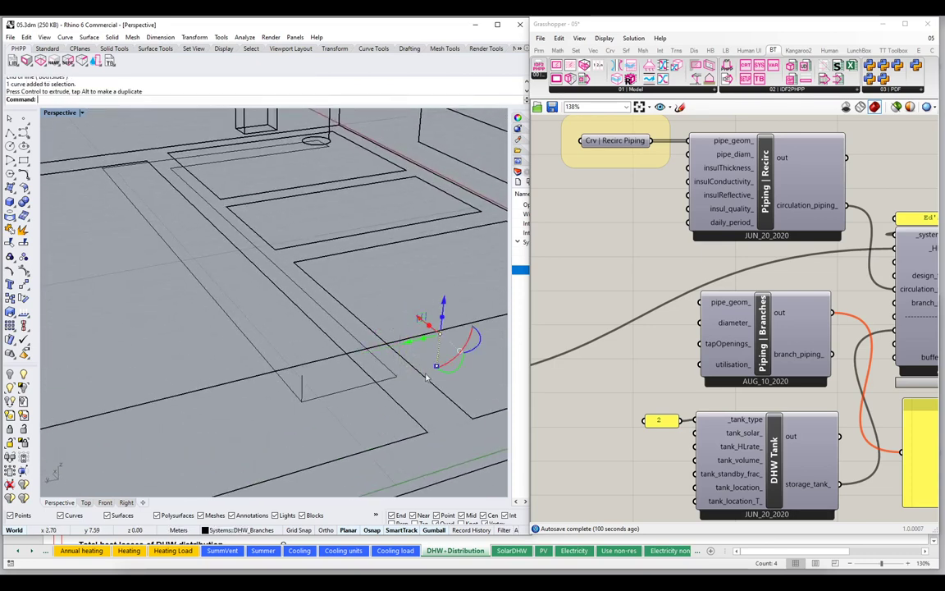
pyautogui.rightClick(424, 377)
pyautogui.click(436, 366)
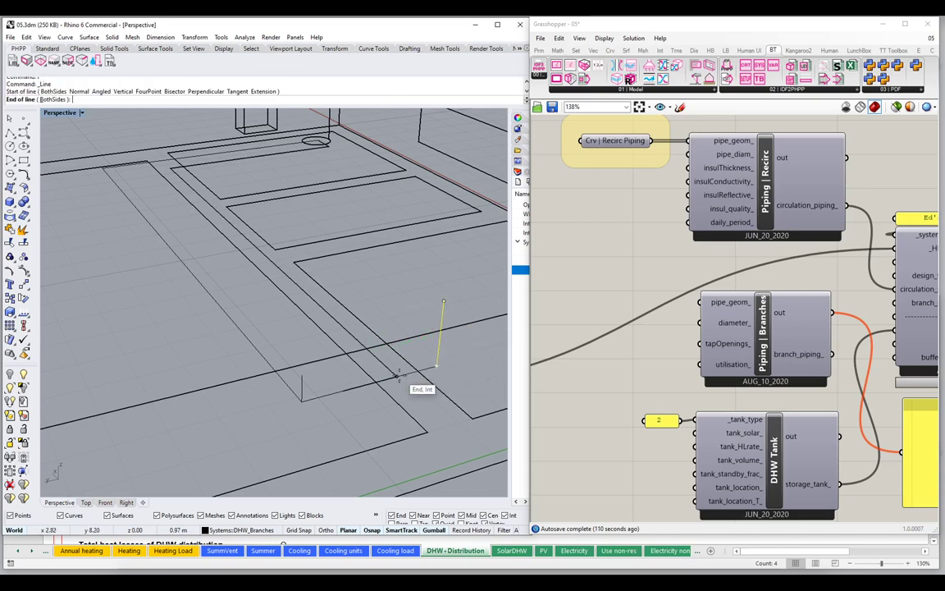
pyautogui.click(397, 377)
pyautogui.press('Escape')
# Join the 5' riser and its connecting line into one curve and shift it along the loop's short end.
pyautogui.moveTo(449, 371); pyautogui.dragTo(433, 362)
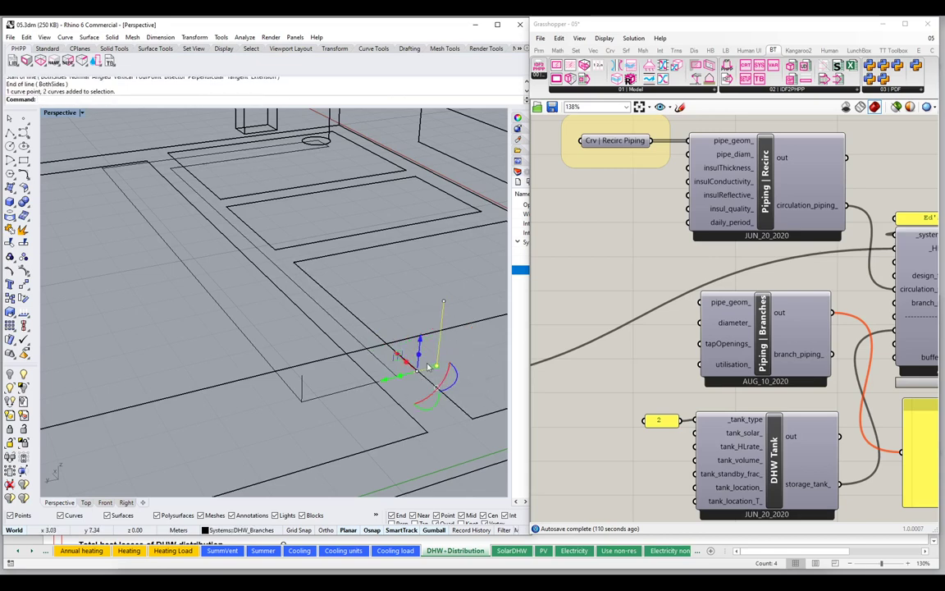
pyautogui.write('Join')
pyautogui.press('Return')
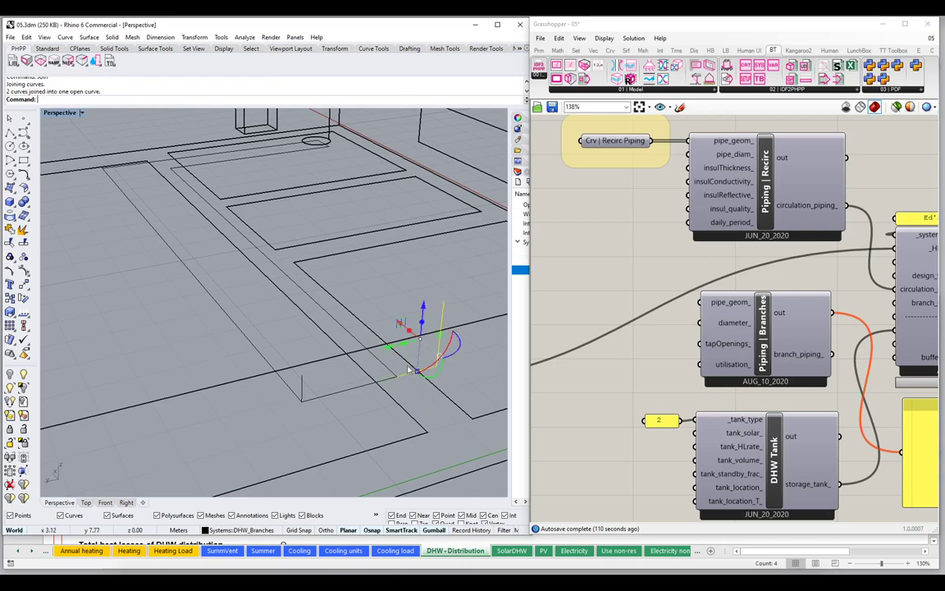
pyautogui.moveTo(409, 366); pyautogui.dragTo(428, 322)
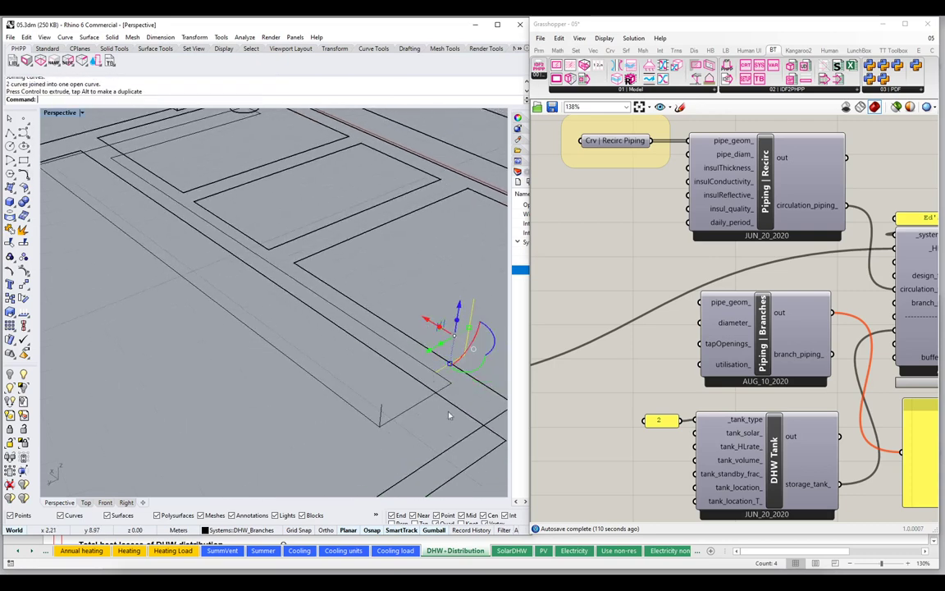
pyautogui.press('Escape')
# Move the 24" riser off the loop corner, out beside the long recirculation pipe run.
pyautogui.click(381, 416)
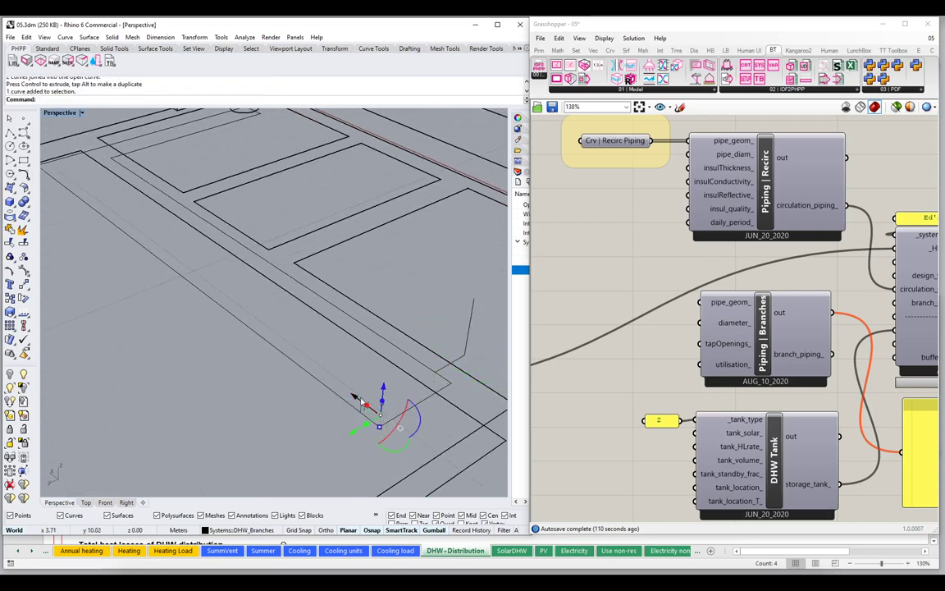
pyautogui.moveTo(355, 399); pyautogui.dragTo(330, 424)
pyautogui.press('Escape')
# Draw a line from the 24" riser's base to the recirculation pipe and join both into one branch curve.
pyautogui.scroll(2, 354, 437)
pyautogui.write('l')
pyautogui.press('Return')
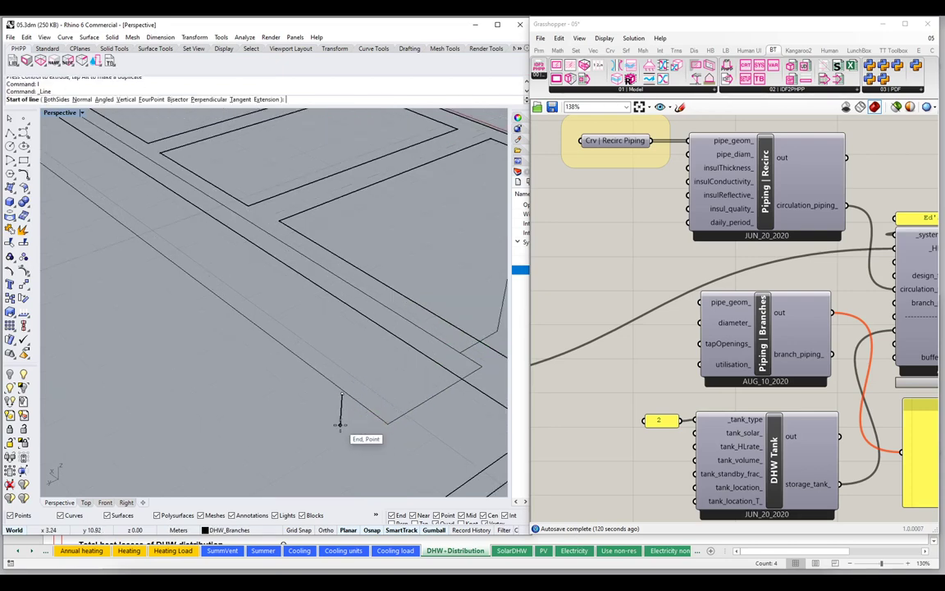
pyautogui.click(339, 424)
pyautogui.click(368, 410)
pyautogui.rightClick(368, 411)
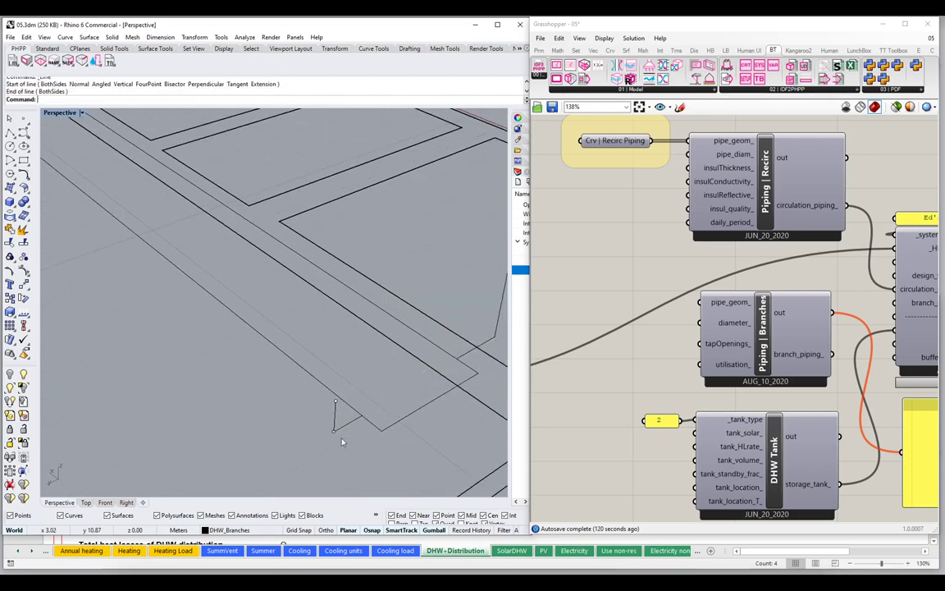
pyautogui.moveTo(343, 442); pyautogui.dragTo(320, 426)
pyautogui.write('Join')
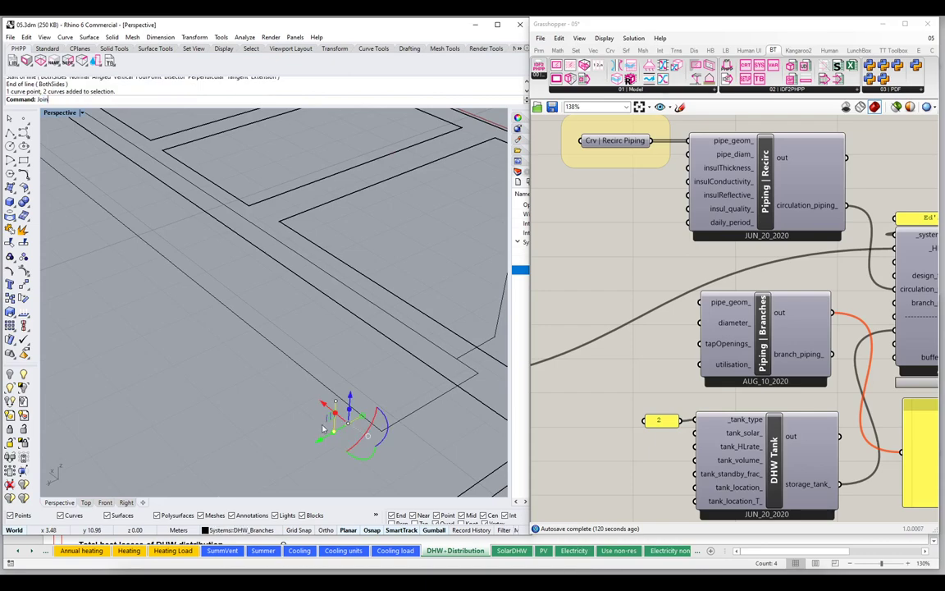
pyautogui.press('Return')
# Copy the 24" branch curve further along the long recirculation pipe run.
pyautogui.scroll(-6, 306, 420)
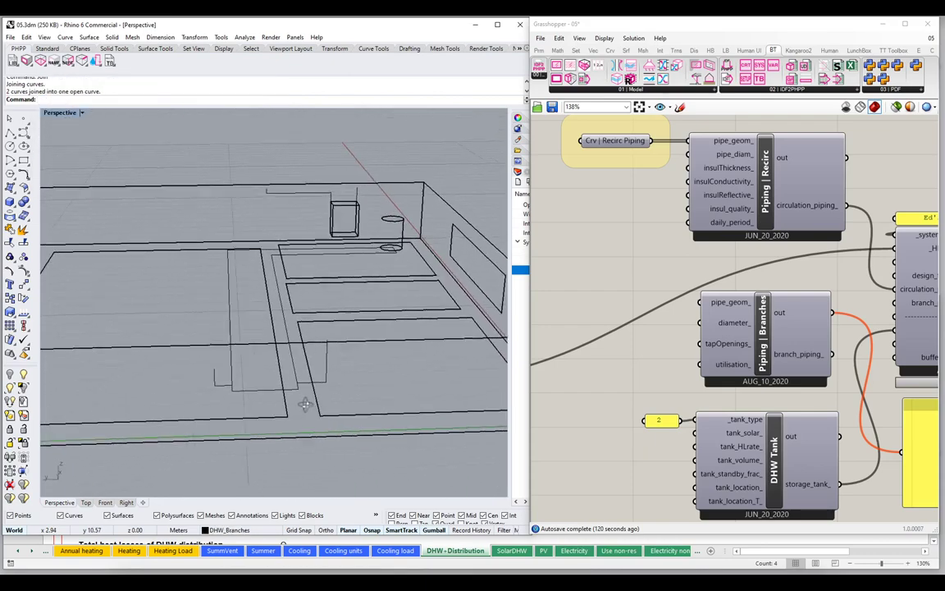
pyautogui.moveTo(306, 404); pyautogui.dragTo(250, 413)
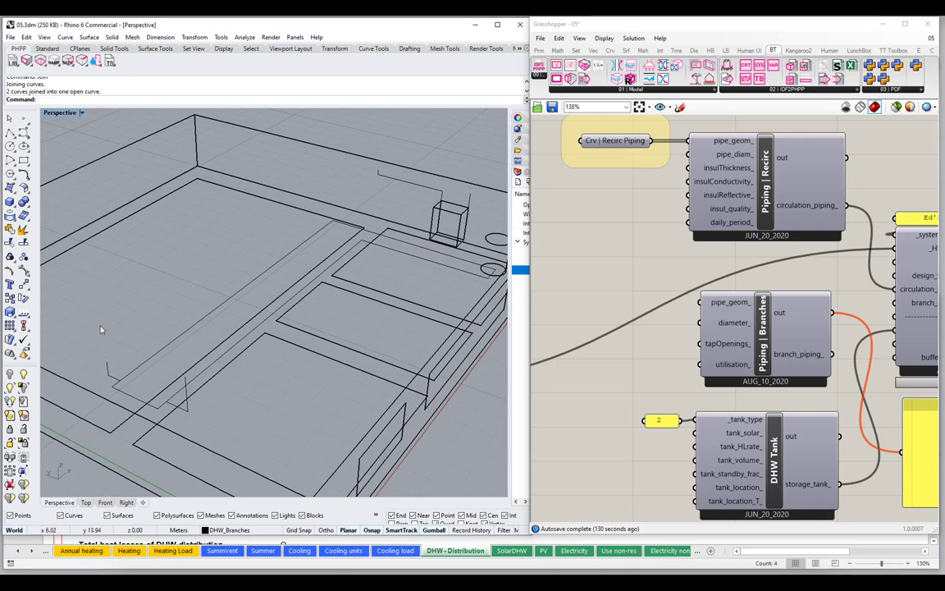
pyautogui.scroll(5, 228, 331)
pyautogui.click(227, 353)
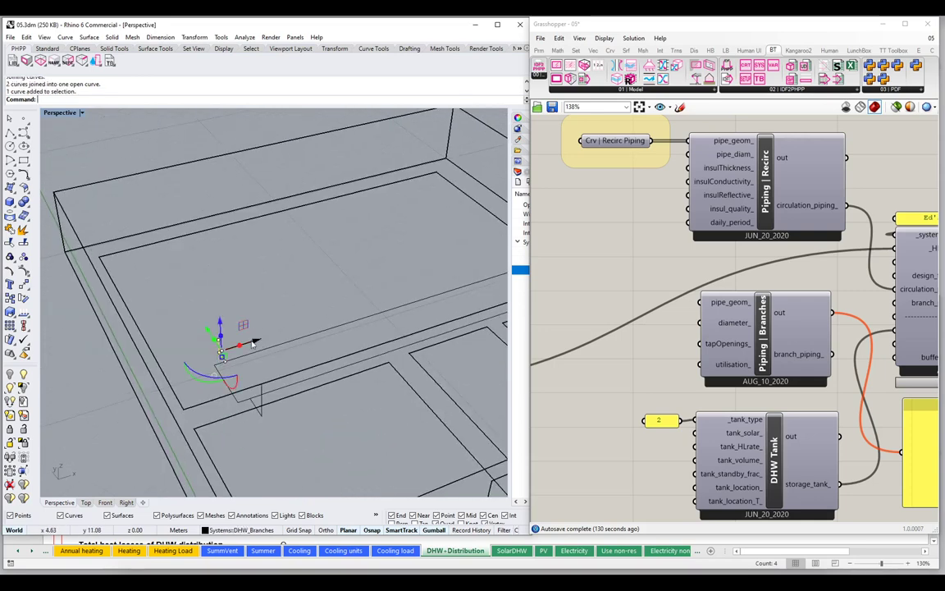
pyautogui.moveTo(253, 342); pyautogui.dragTo(433, 278)
pyautogui.press('alt')
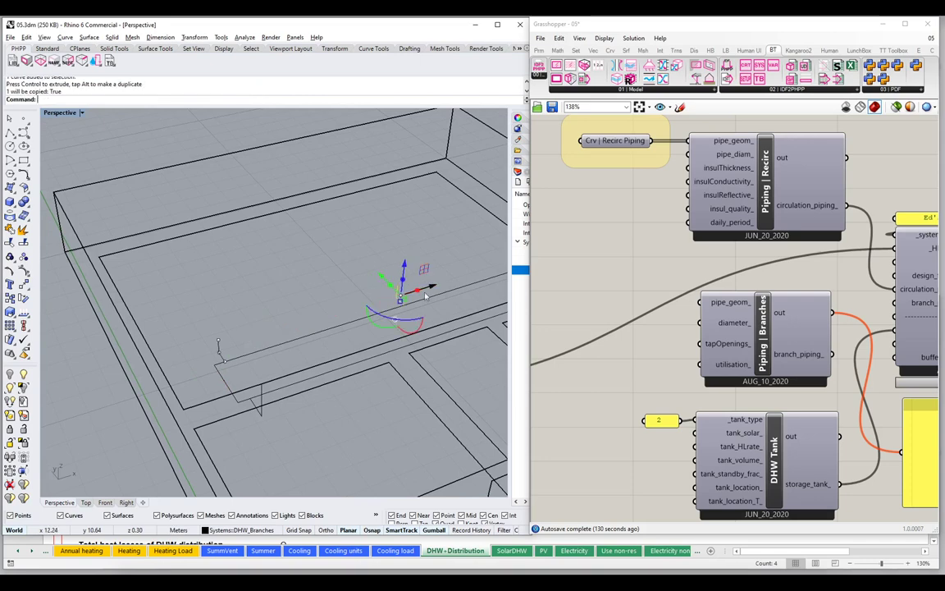
pyautogui.click(322, 277)
pyautogui.click(398, 288)
pyautogui.click(390, 268)
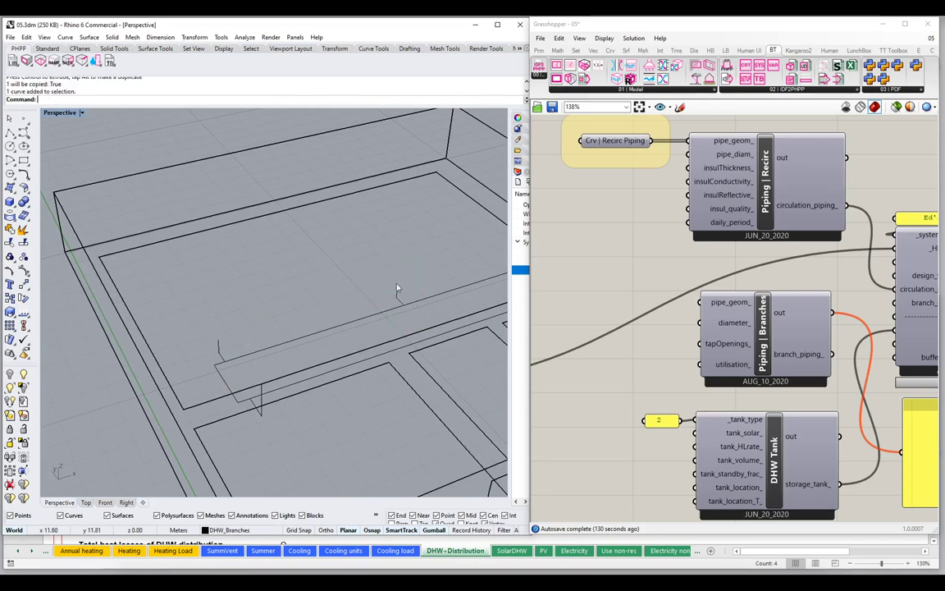
pyautogui.keyDown('ctrl'); pyautogui.keyDown('shift'); pyautogui.click(397, 290); pyautogui.keyUp('shift'); pyautogui.keyUp('ctrl')
pyautogui.press('Escape')
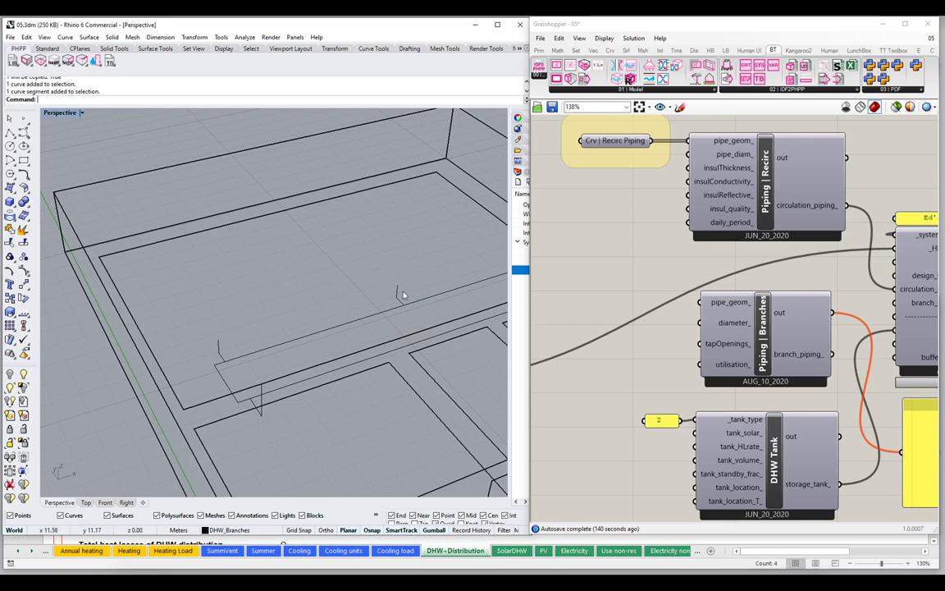
pyautogui.keyDown('ctrl'); pyautogui.keyDown('shift'); pyautogui.click(399, 292); pyautogui.keyUp('shift'); pyautogui.keyUp('ctrl')
pyautogui.scroll(2, 382, 289)
pyautogui.scroll(2, 391, 294)
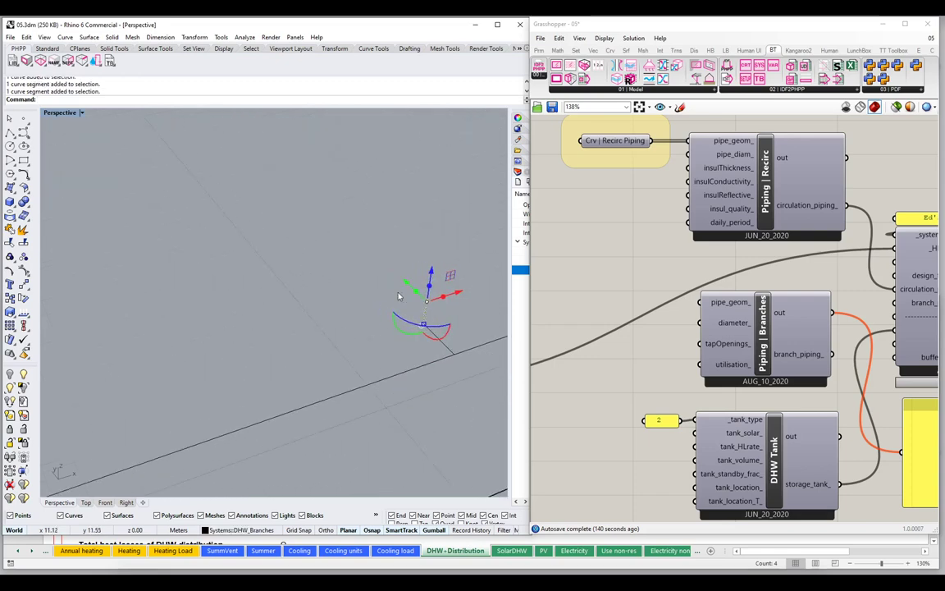
pyautogui.moveTo(417, 318); pyautogui.dragTo(428, 297)
pyautogui.press('Escape')
# Raise the top end point of the copied branch to make its vertical riser taller.
pyautogui.click(409, 242)
pyautogui.scroll(5, 420, 212)
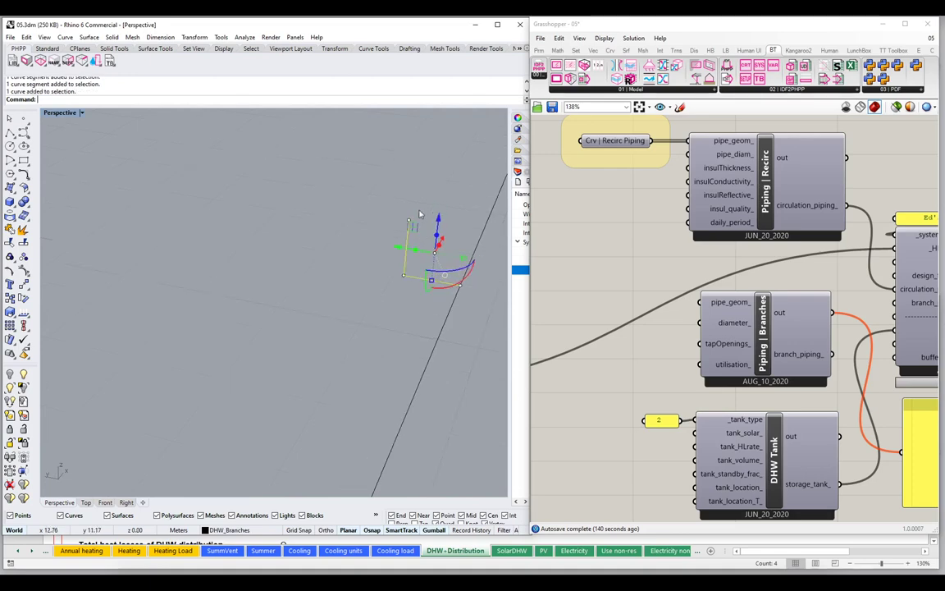
pyautogui.moveTo(377, 210); pyautogui.dragTo(441, 259)
pyautogui.scroll(-4, 392, 244)
pyautogui.moveTo(398, 214); pyautogui.dragTo(401, 122)
pyautogui.scroll(-6, 374, 302)
pyautogui.moveTo(385, 208); pyautogui.dragTo(283, 317)
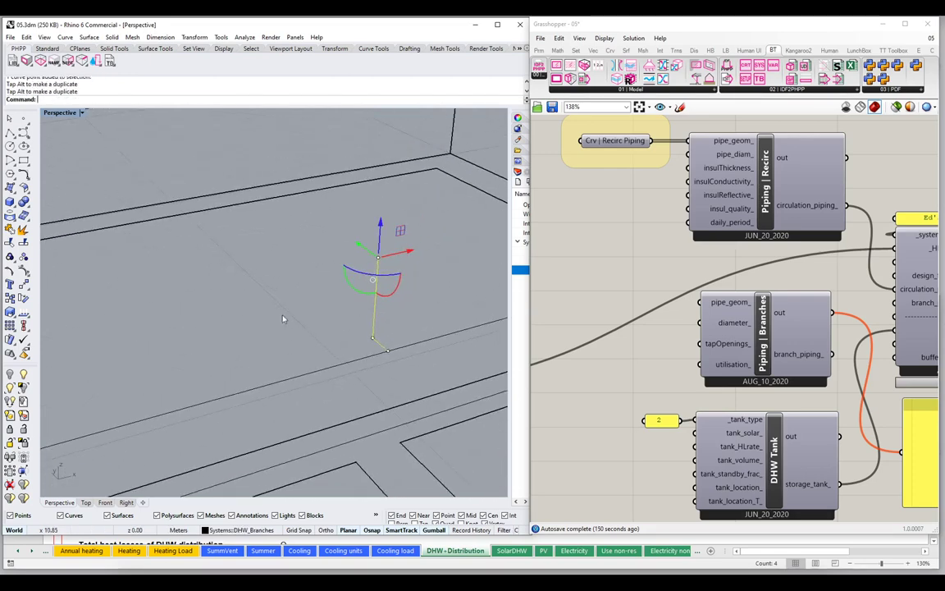
pyautogui.press('Escape')
# Copy the 5' branch curve along the recirculation pipe to the far end of the loop near the equipment.
pyautogui.scroll(-7, 372, 321)
pyautogui.moveTo(373, 335); pyautogui.dragTo(287, 366)
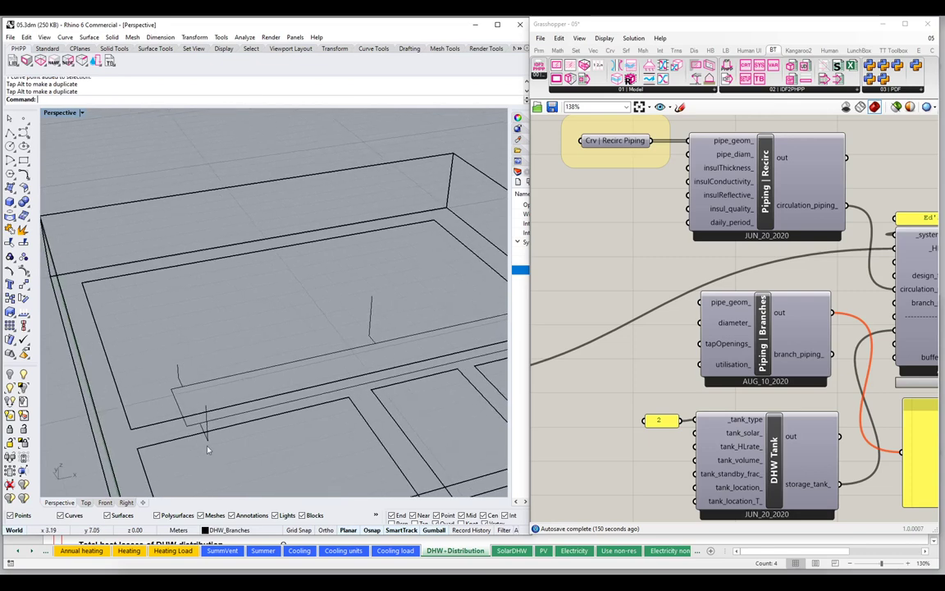
pyautogui.click(190, 404)
pyautogui.moveTo(214, 371); pyautogui.dragTo(335, 426)
pyautogui.press('alt')
pyautogui.scroll(2, 398, 381)
pyautogui.click(409, 428)
pyautogui.scroll(-3, 401, 408)
pyautogui.scroll(1, 300, 342)
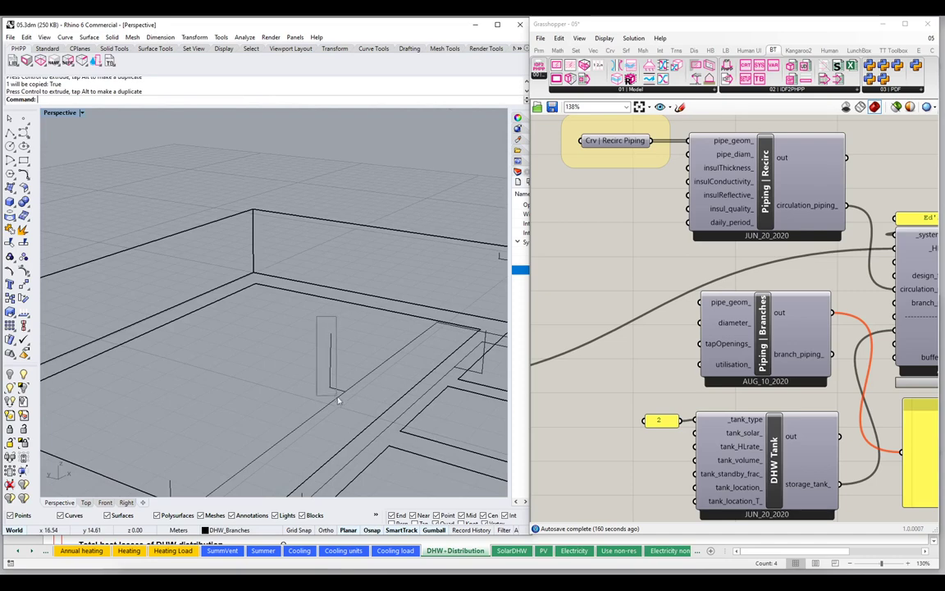
# Move the tall branch's riser segment away from the pipe to extend its horizontal run across the large room.
pyautogui.click(301, 351)
pyautogui.moveTo(301, 350); pyautogui.dragTo(118, 305)
pyautogui.click(351, 317)
pyautogui.scroll(-4, 296, 366)
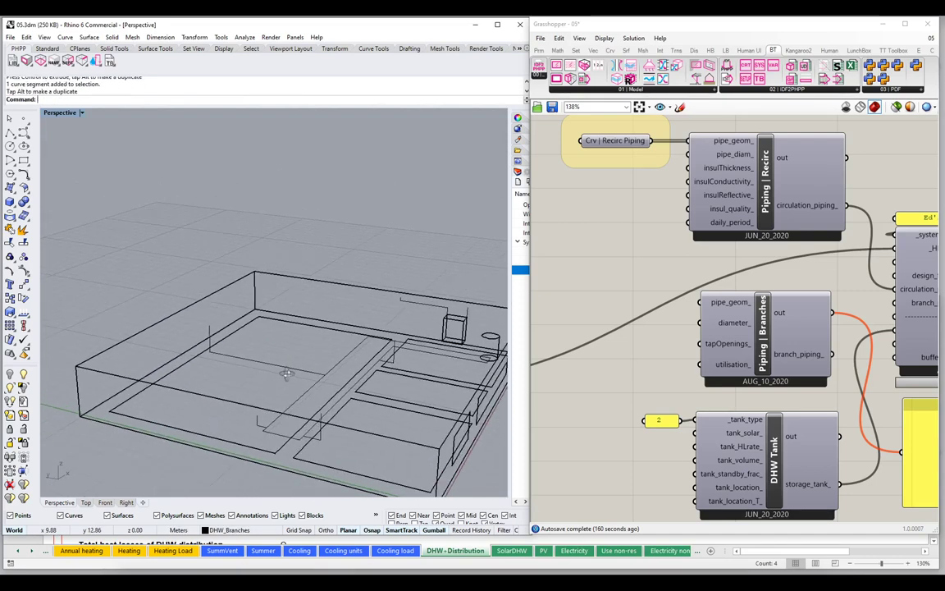
# Select all four DHW branch curves in the Rhino model.
pyautogui.moveTo(291, 374); pyautogui.dragTo(320, 376)
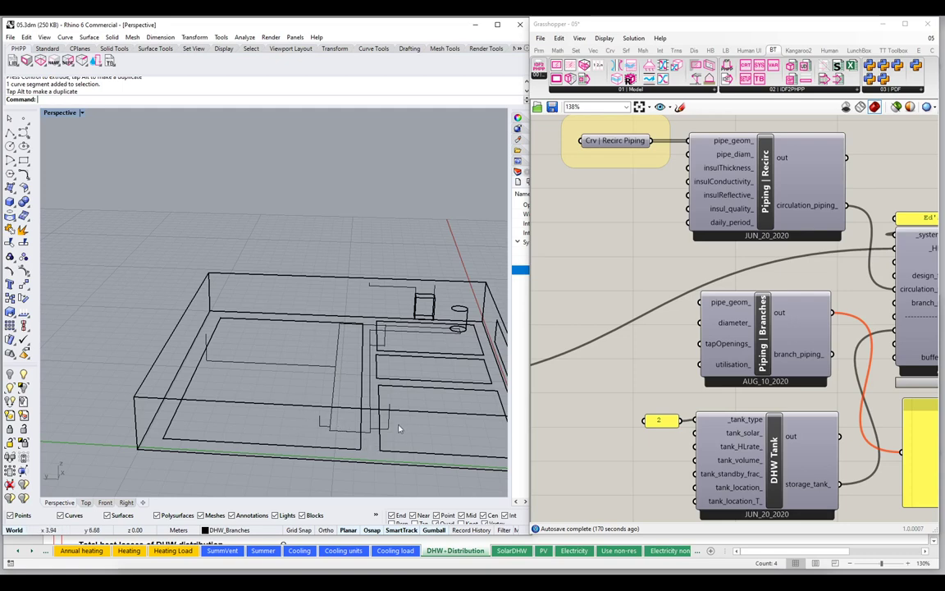
pyautogui.moveTo(399, 428); pyautogui.dragTo(363, 385)
pyautogui.moveTo(411, 349); pyautogui.dragTo(353, 373)
pyautogui.keyDown('shift'); pyautogui.click(267, 365); pyautogui.keyUp('shift')
pyautogui.keyDown('shift'); pyautogui.click(208, 343); pyautogui.keyUp('shift')
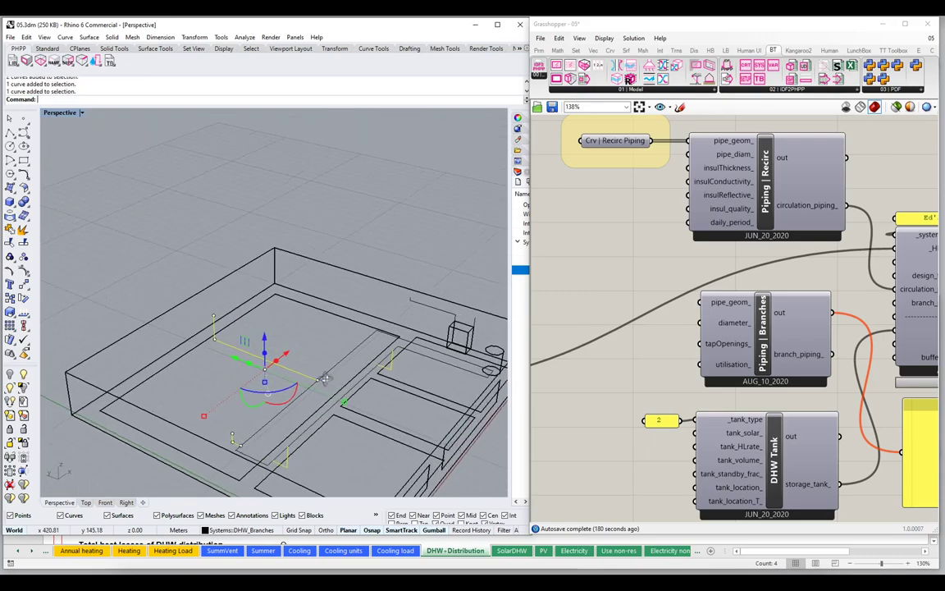
# Add a Curve parameter to the Grasshopper canvas and set the four selected branch curves as its multiple curves.
pyautogui.click(610, 288)
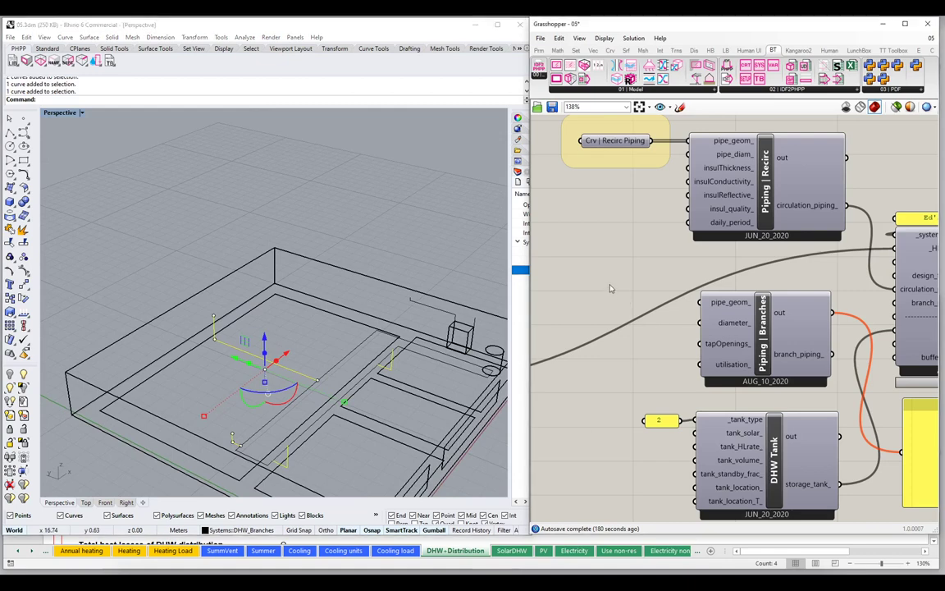
pyautogui.doubleClick(610, 287)
pyautogui.write('crv')
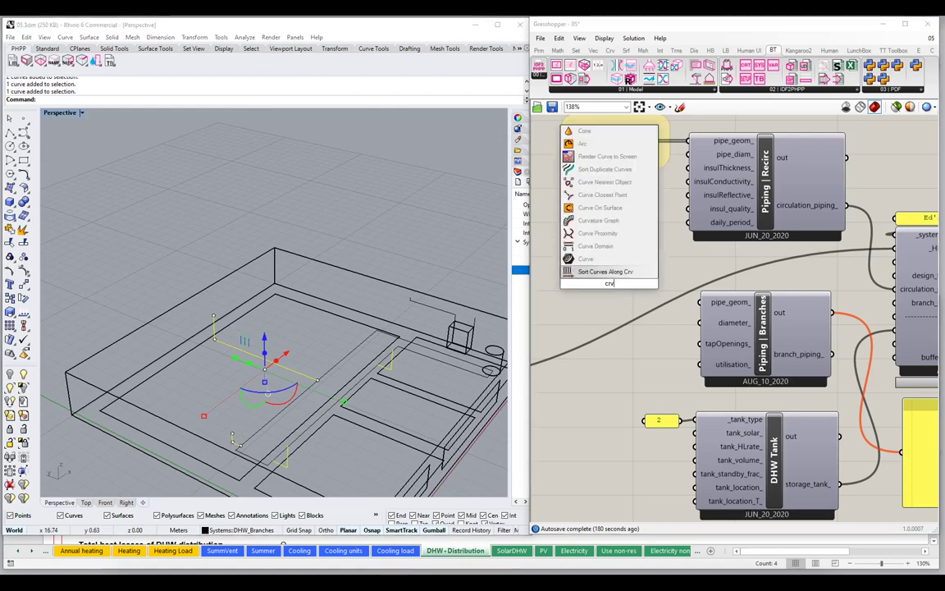
pyautogui.press('Up')
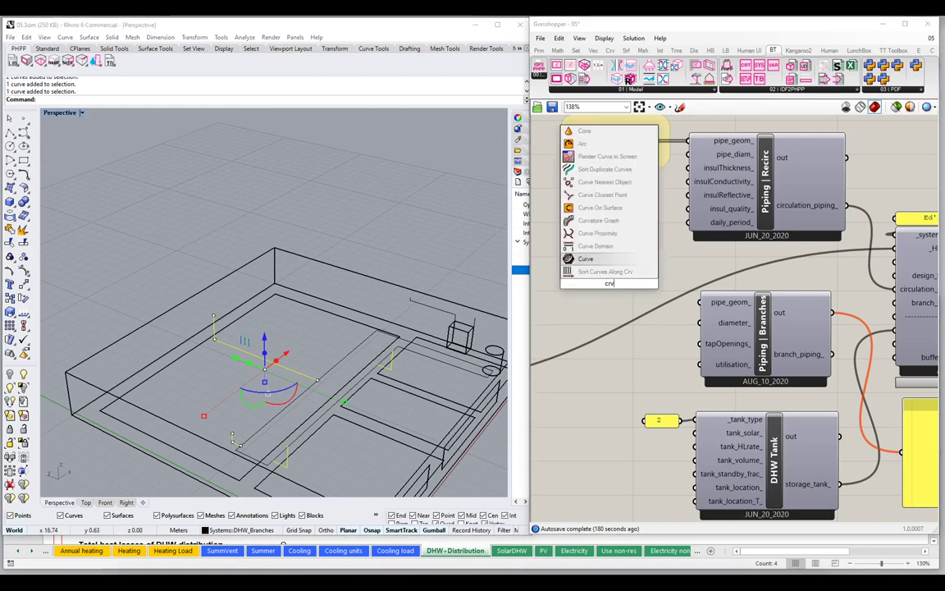
pyautogui.press('Return')
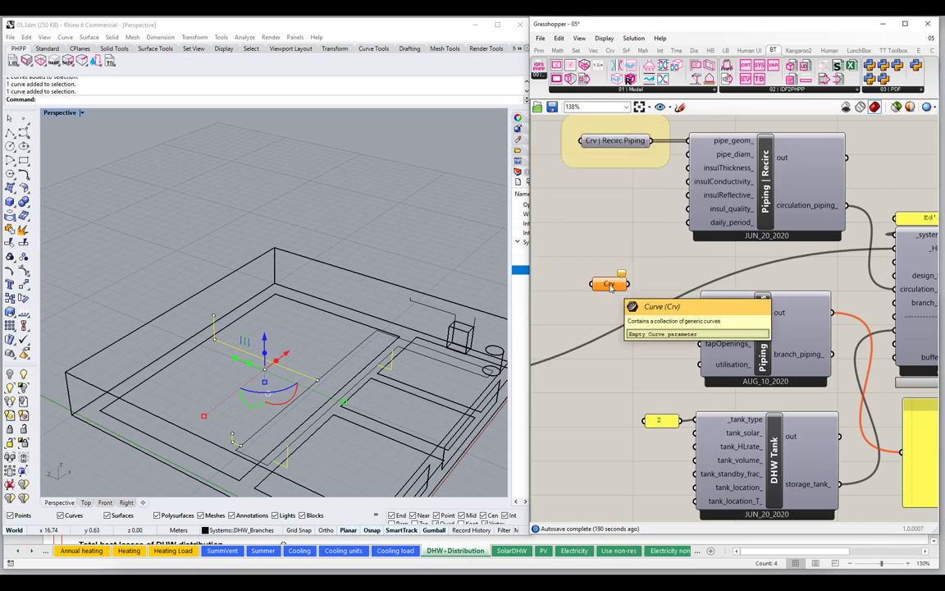
pyautogui.rightClick(610, 284)
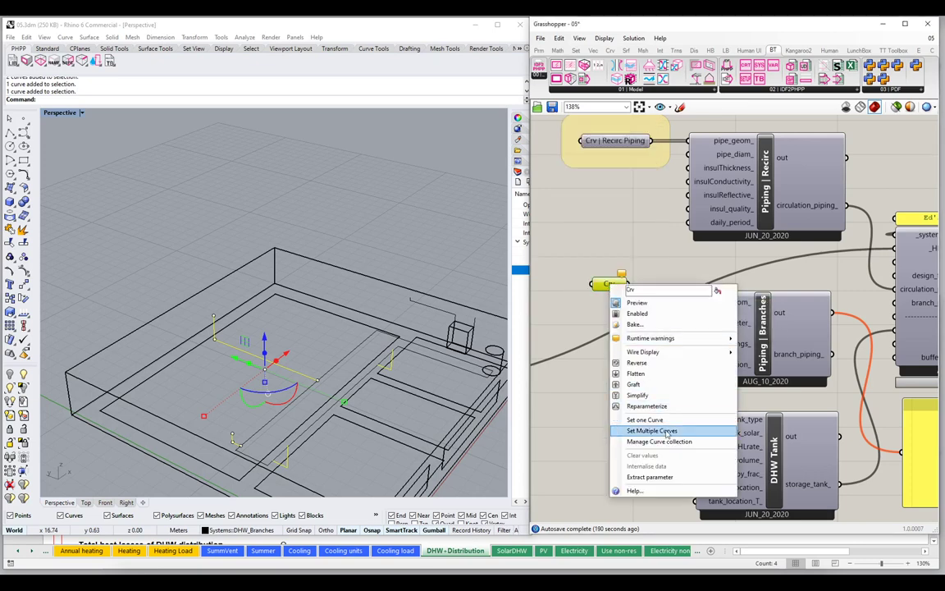
pyautogui.click(643, 430)
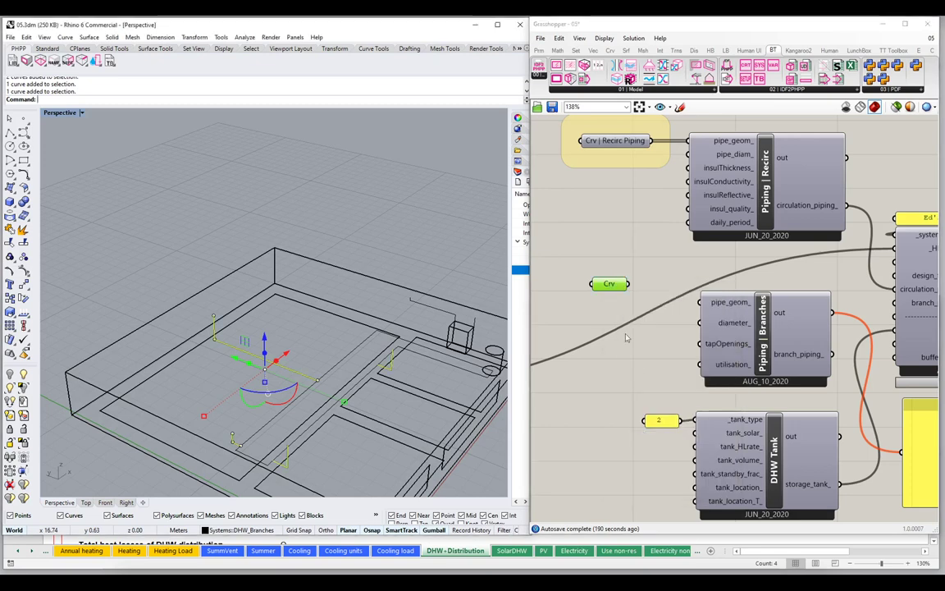
# Rename the new Curve parameter as "Crv | Branch Piping".
pyautogui.rightClick(611, 285)
pyautogui.write('| Bran')
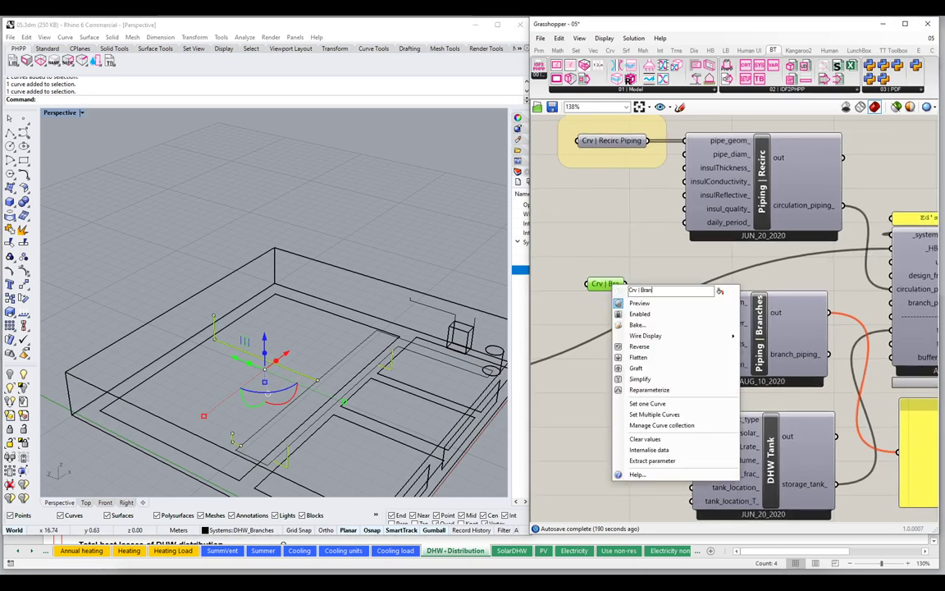
pyautogui.write('ch Piping')
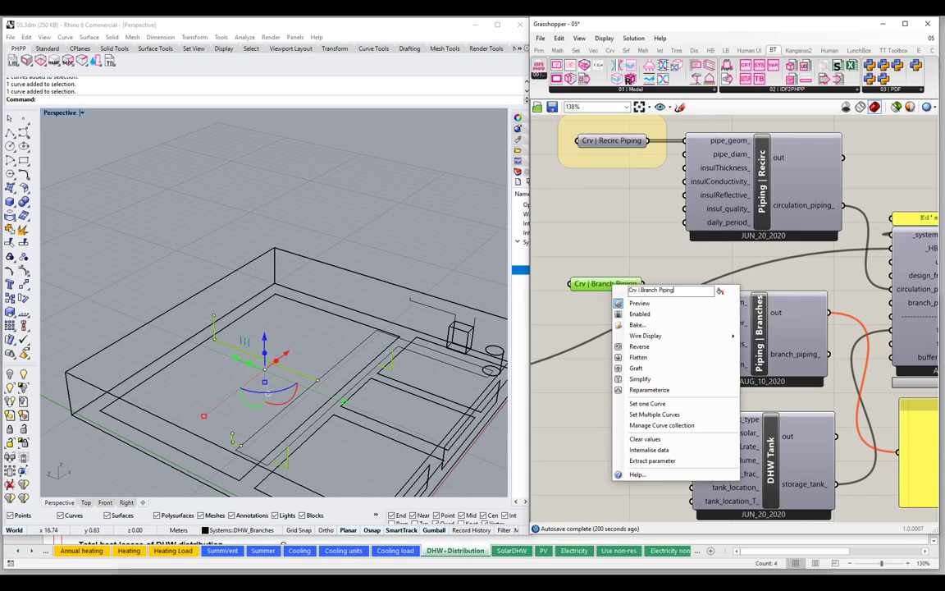
pyautogui.press('Return')
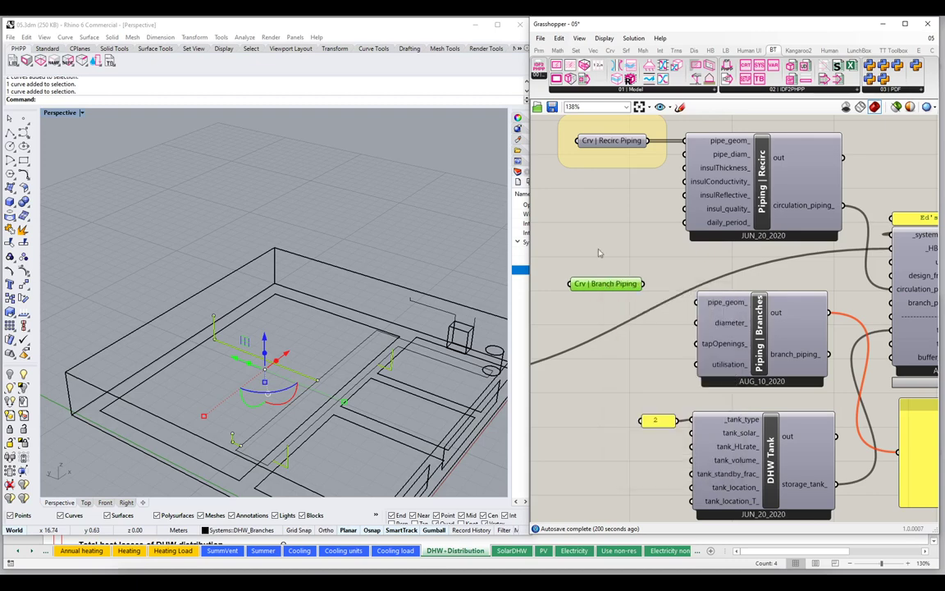
# Group the Branch Piping parameter in a yellow rectangle outline and align the Recirc Piping group above it.
pyautogui.hotkey('ctrl', 'g')
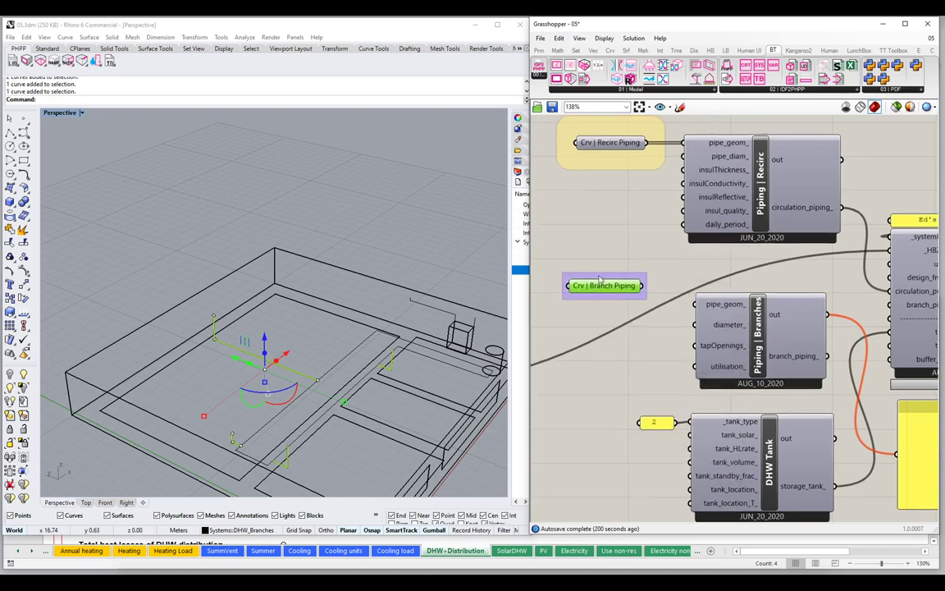
pyautogui.rightClick(601, 280)
pyautogui.click(636, 331)
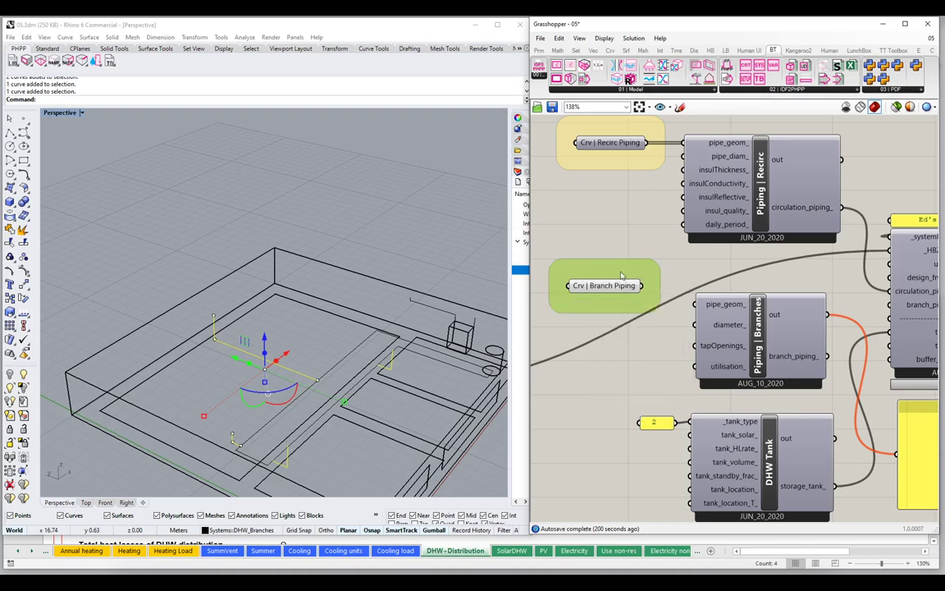
pyautogui.rightClick(619, 273)
pyautogui.moveTo(648, 375)
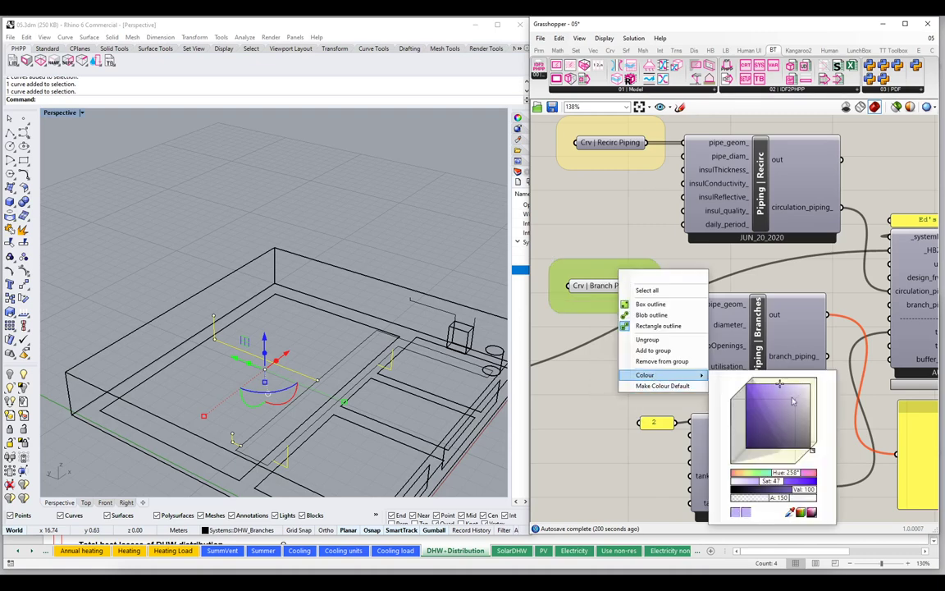
pyautogui.moveTo(782, 474); pyautogui.dragTo(744, 475)
pyautogui.click(639, 254)
pyautogui.moveTo(624, 285); pyautogui.dragTo(666, 291)
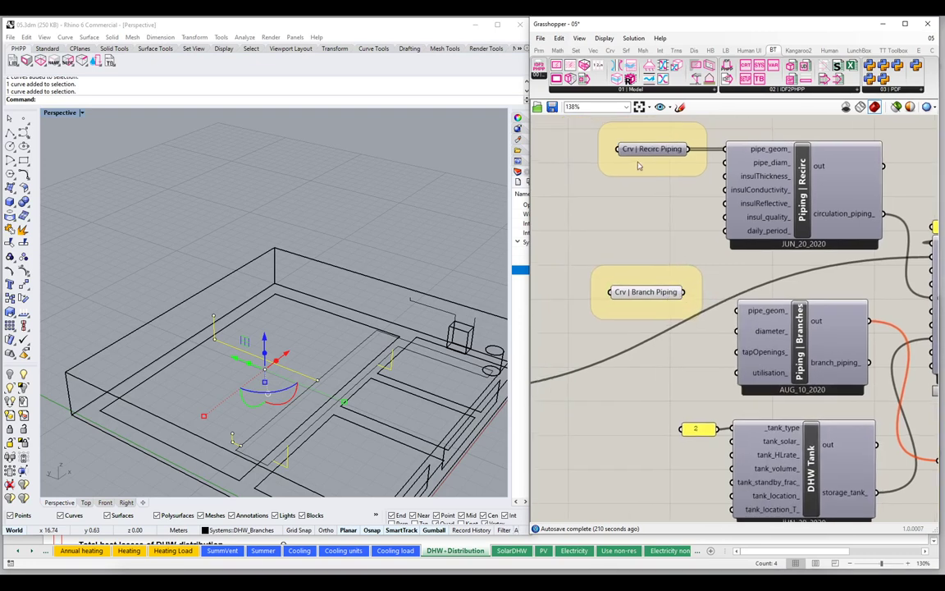
pyautogui.moveTo(637, 162); pyautogui.dragTo(629, 161)
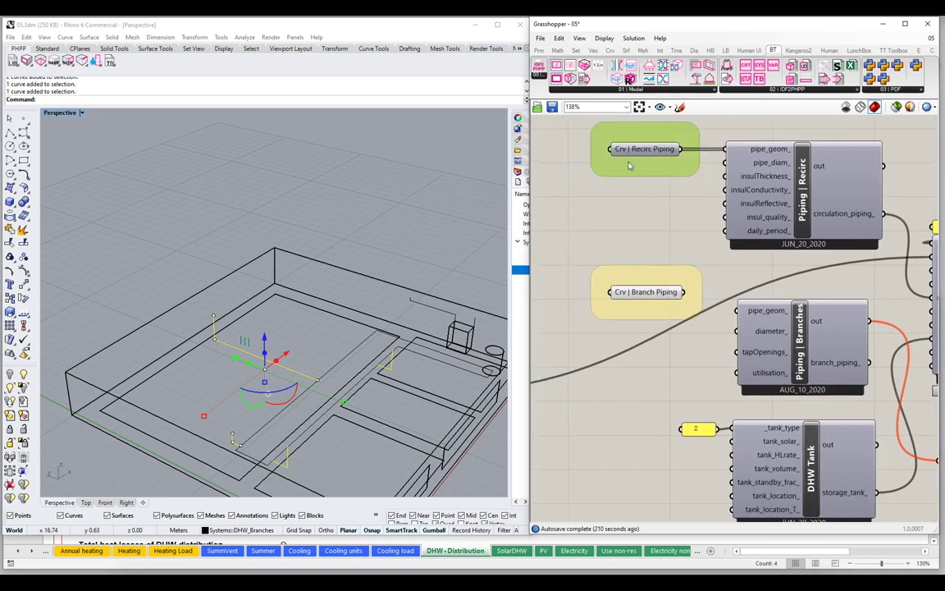
# Connect the Branch Piping curves to the pipe_geom_ input of Piping | Branches and review its output in the attached panel.
pyautogui.click(648, 295)
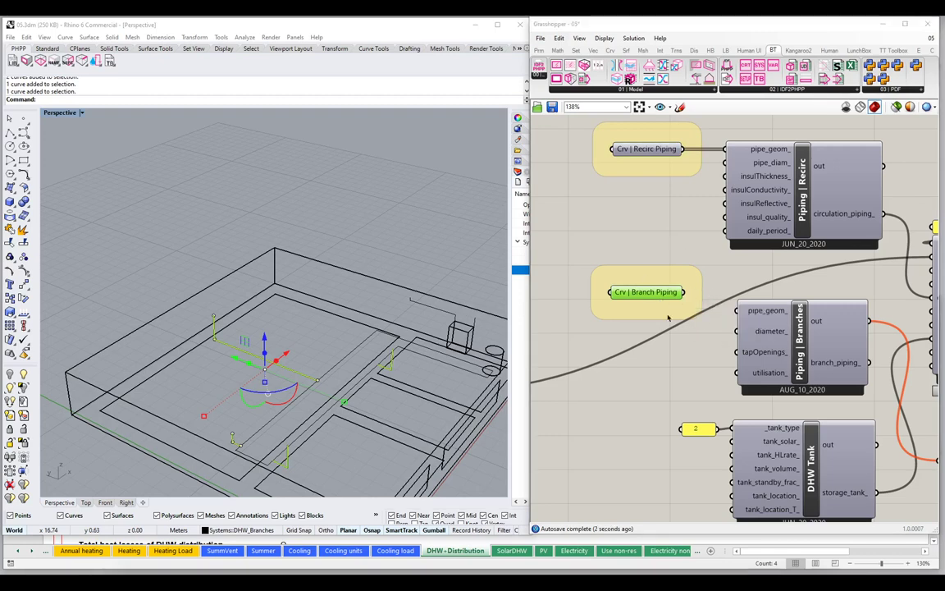
pyautogui.moveTo(684, 292); pyautogui.dragTo(742, 311)
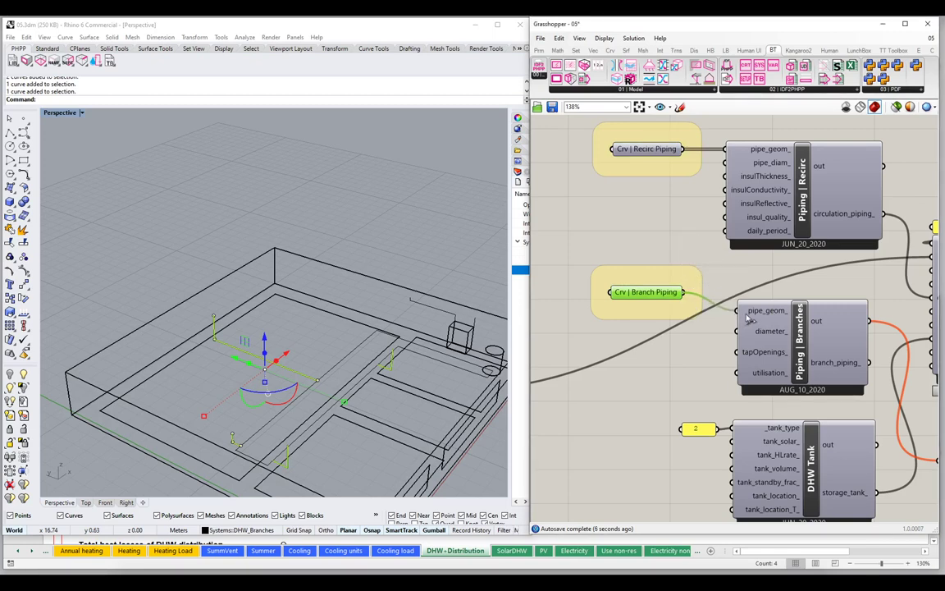
pyautogui.moveTo(883, 391); pyautogui.dragTo(663, 300)
pyautogui.moveTo(828, 425); pyautogui.dragTo(904, 421)
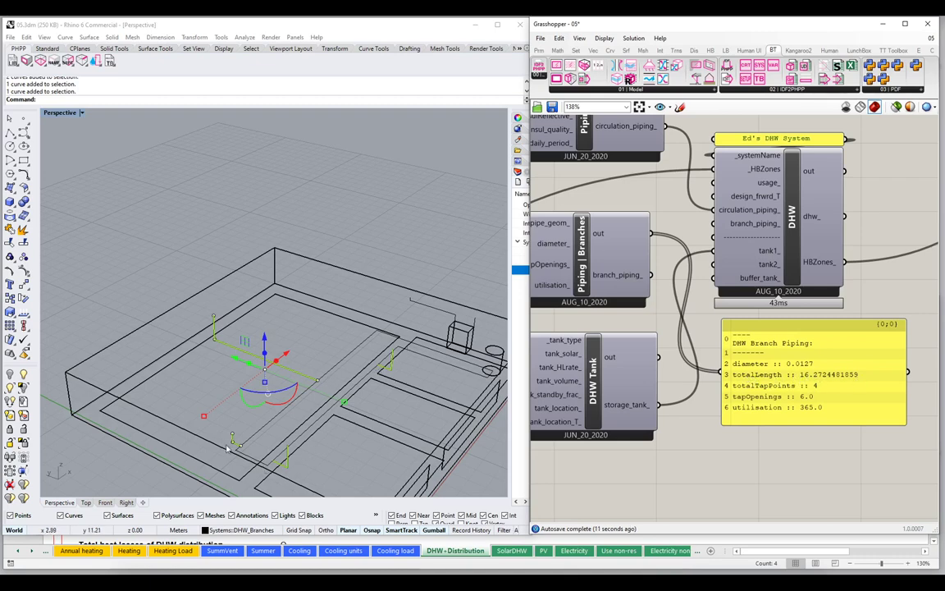
pyautogui.hotkey('alt', 'Tab')
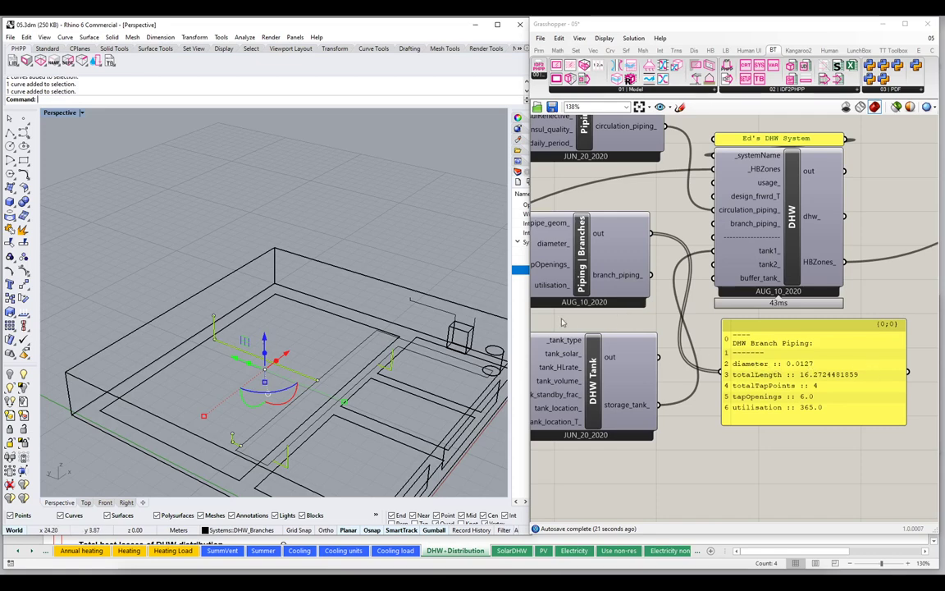
# Create a panel containing 0.019 and connect it to the diameter_ input of Piping | Branches.
pyautogui.moveTo(590, 317); pyautogui.dragTo(751, 337)
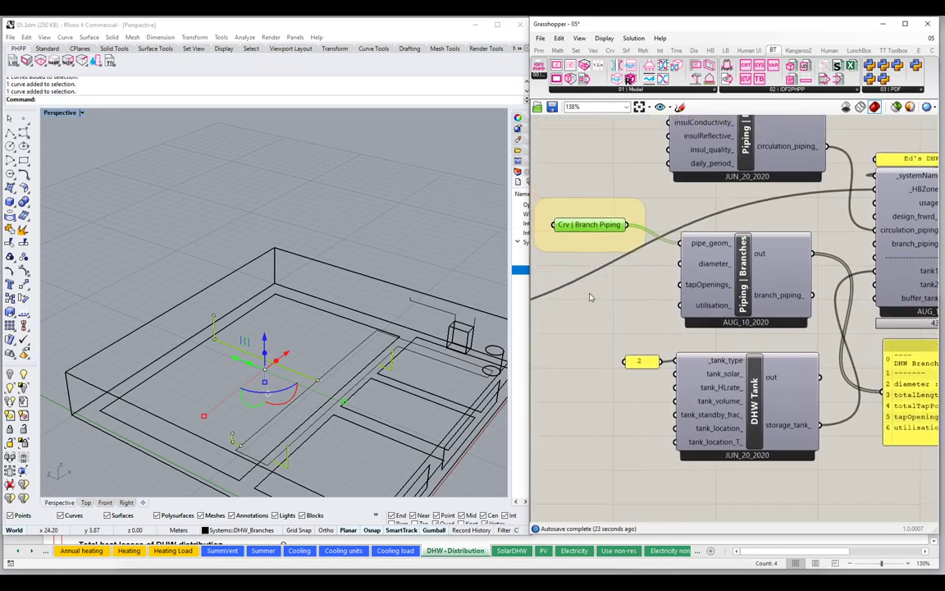
pyautogui.doubleClick(599, 294)
pyautogui.write('"0')
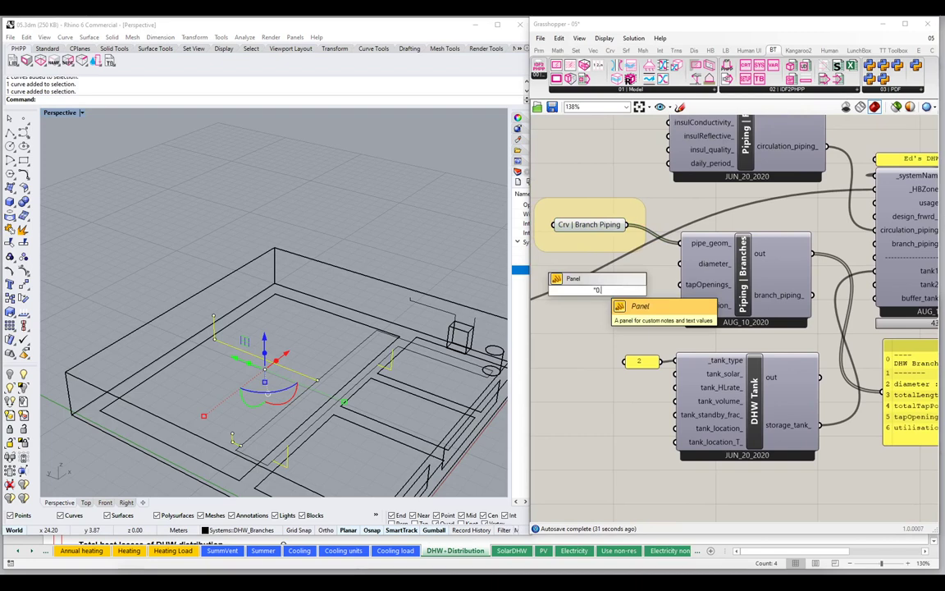
pyautogui.write('.09')
pyautogui.press('Return')
pyautogui.moveTo(618, 289); pyautogui.dragTo(681, 263)
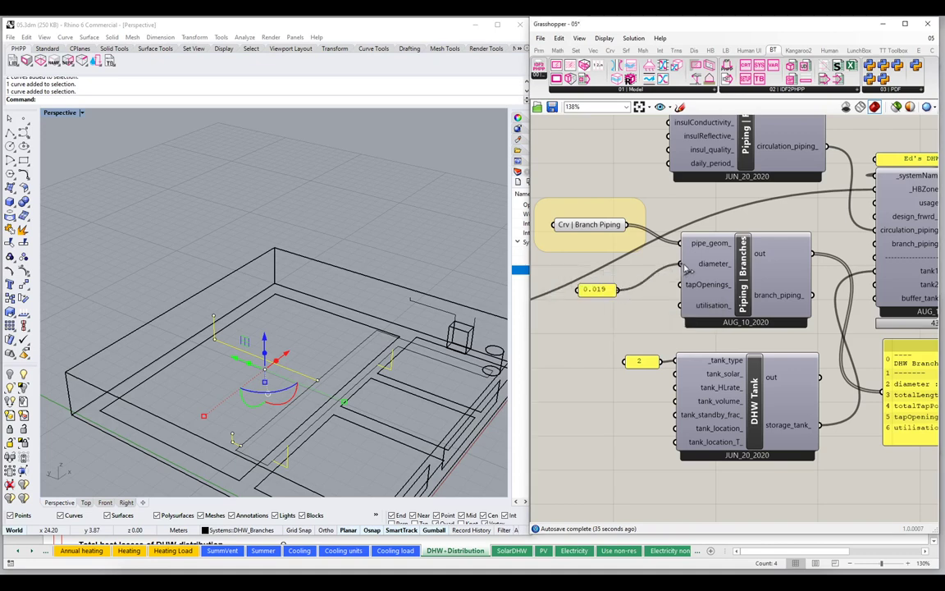
pyautogui.moveTo(807, 360); pyautogui.dragTo(728, 321)
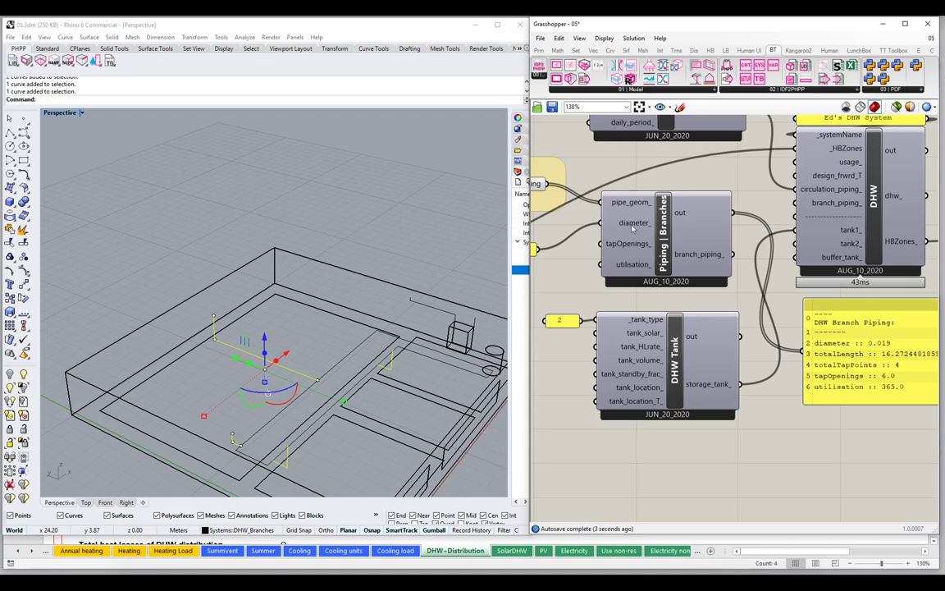
# Move the 0.019 panel closer to the diameter_ input of the Piping | Branches component.
pyautogui.click(632, 229)
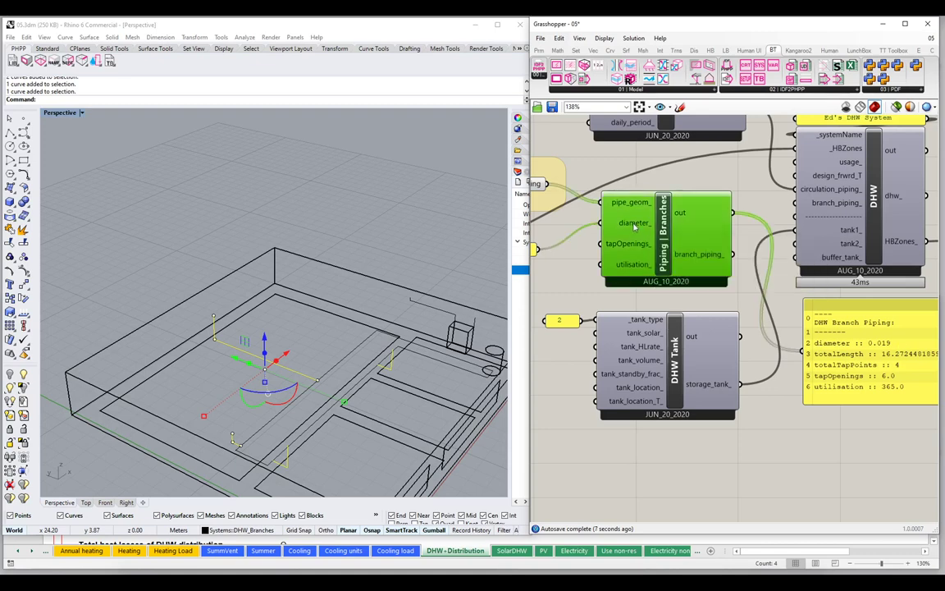
pyautogui.moveTo(633, 225); pyautogui.dragTo(781, 261)
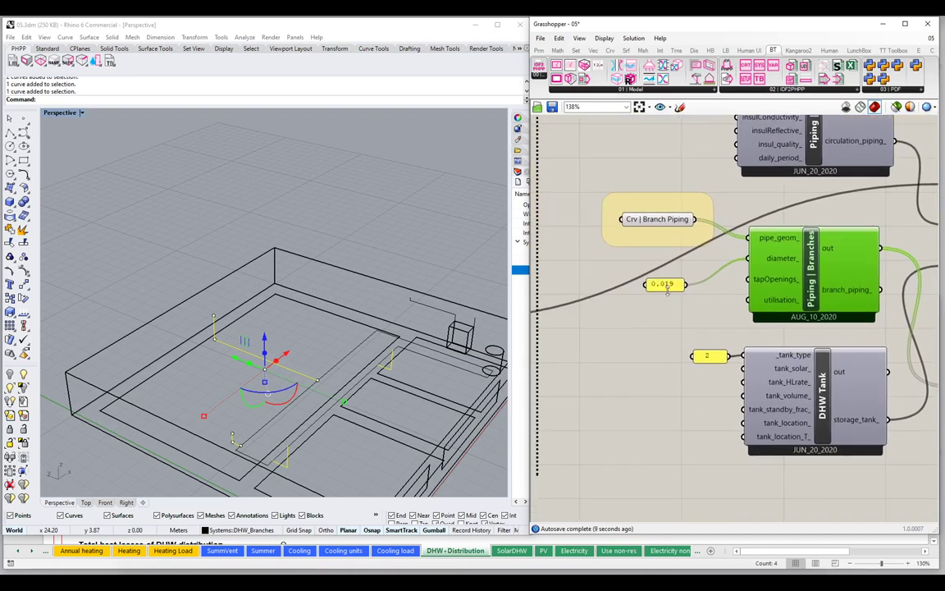
pyautogui.click(671, 277)
pyautogui.click(683, 309)
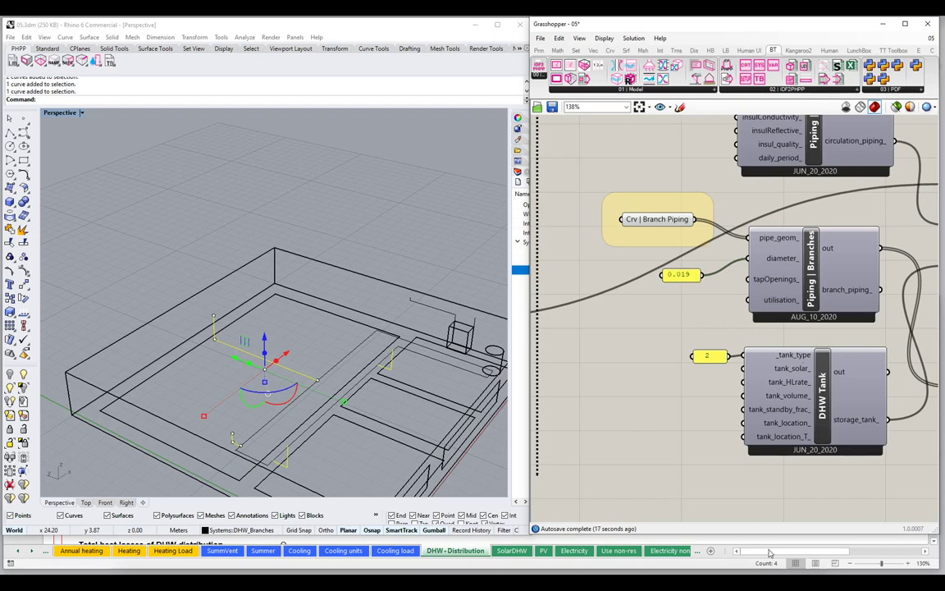
# Delete the branch piping output panel and connect the branch_piping_ output to the DHW component's branch_piping_ input.
pyautogui.moveTo(880, 351); pyautogui.dragTo(726, 369)
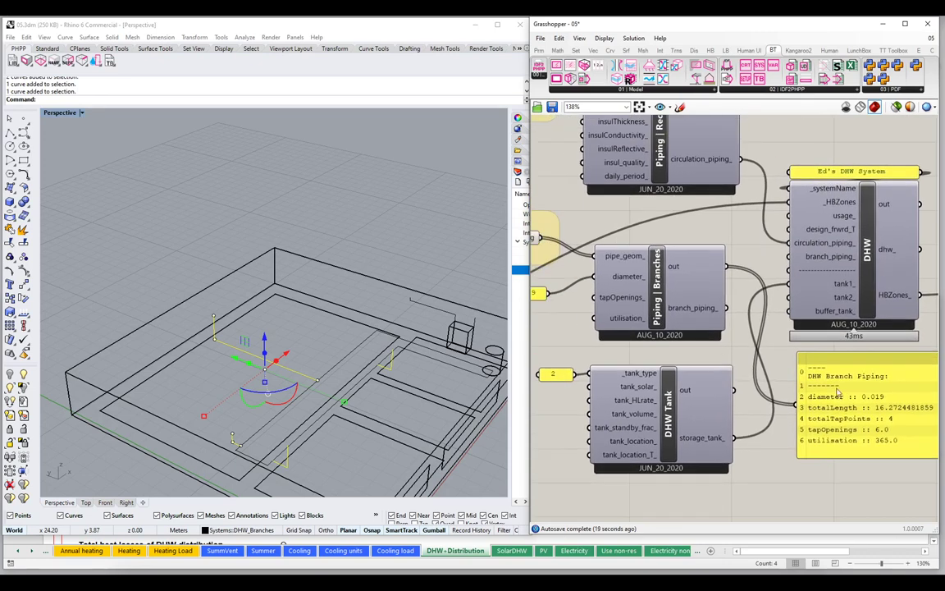
pyautogui.click(836, 392)
pyautogui.press('Delete')
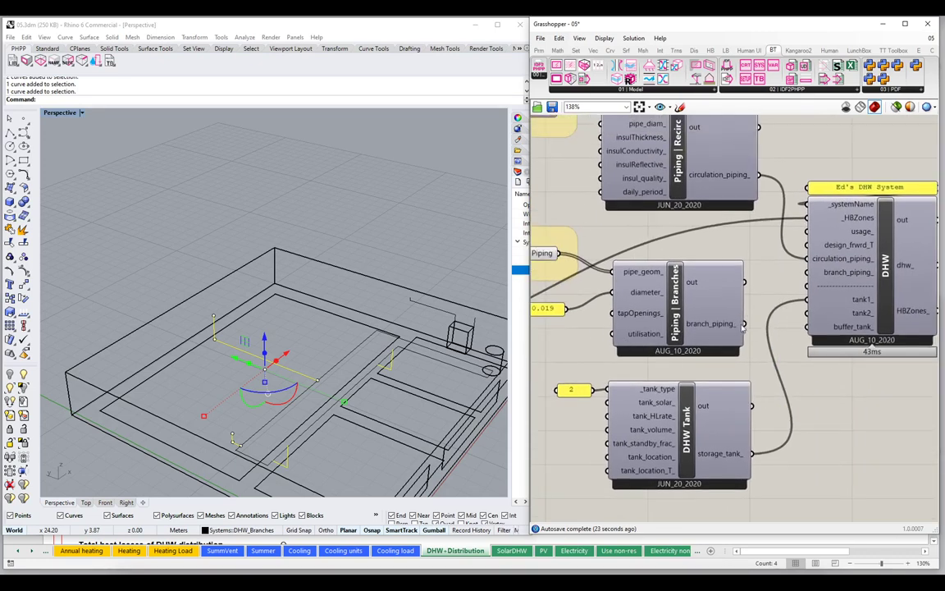
pyautogui.moveTo(745, 327); pyautogui.dragTo(808, 272)
# Switch to the Excel PHPP and review the DHW individual pipes' diameter, accumulated length and tapping points on the DHW+Distribution sheet.
pyautogui.click(756, 555)
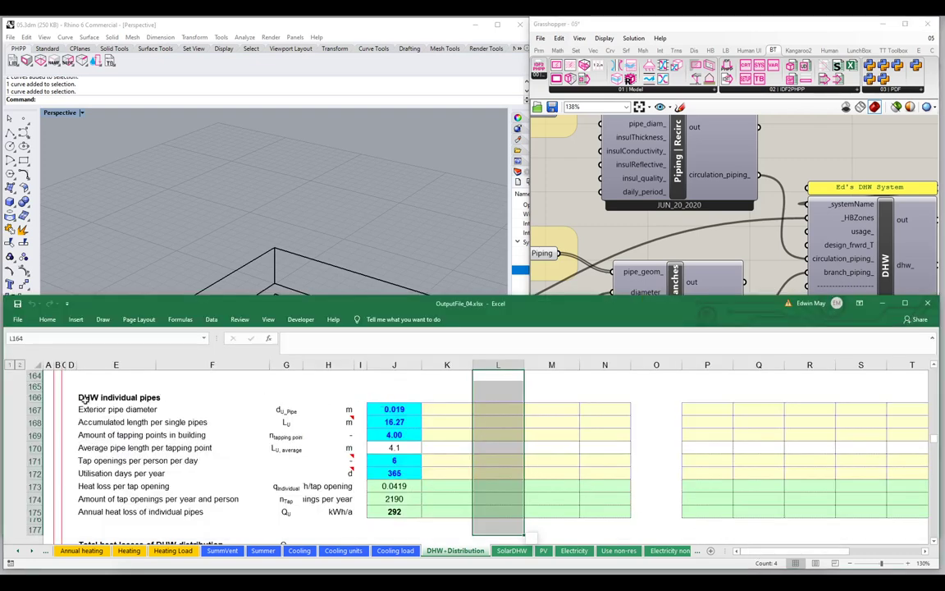
pyautogui.moveTo(83, 398); pyautogui.dragTo(346, 512)
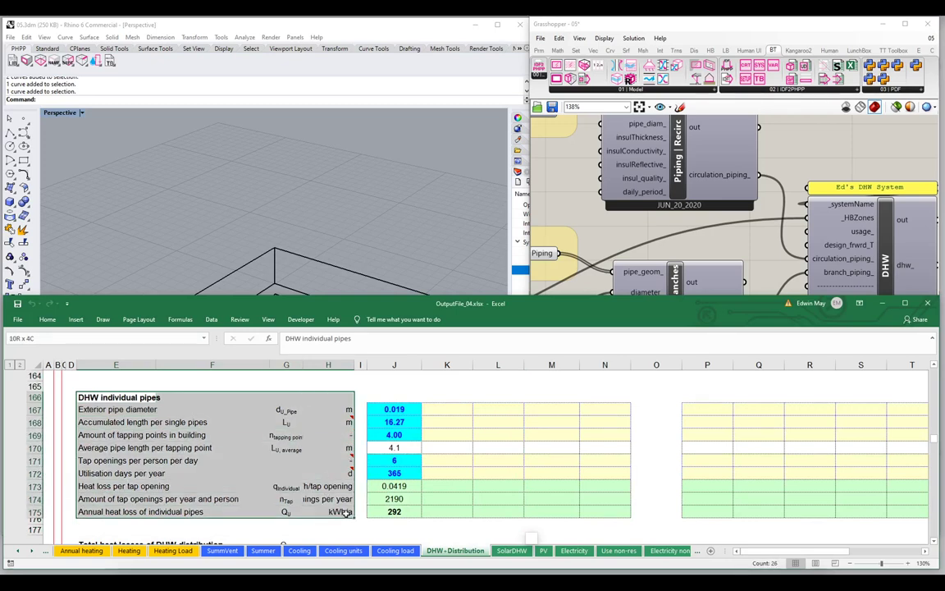
pyautogui.click(412, 408)
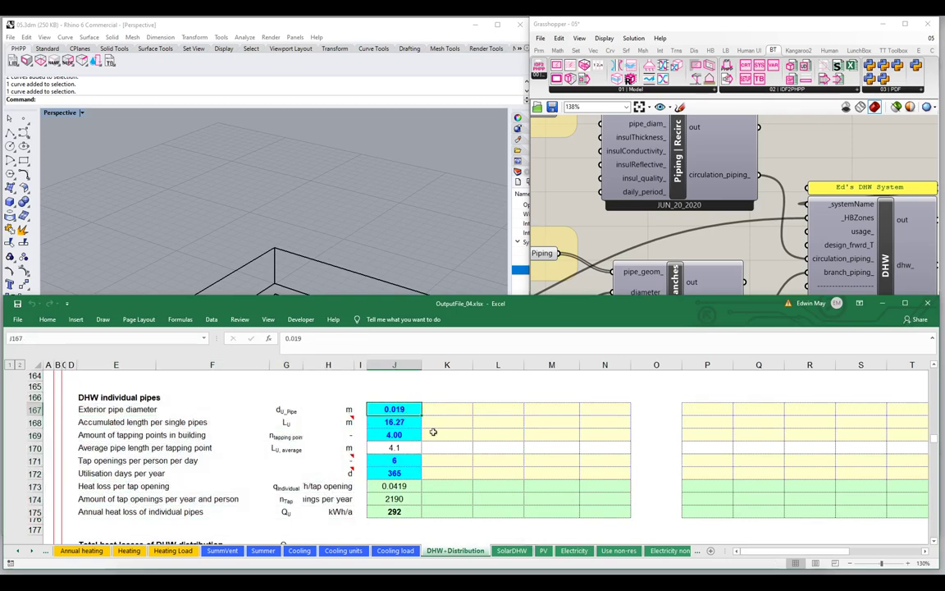
pyautogui.click(409, 422)
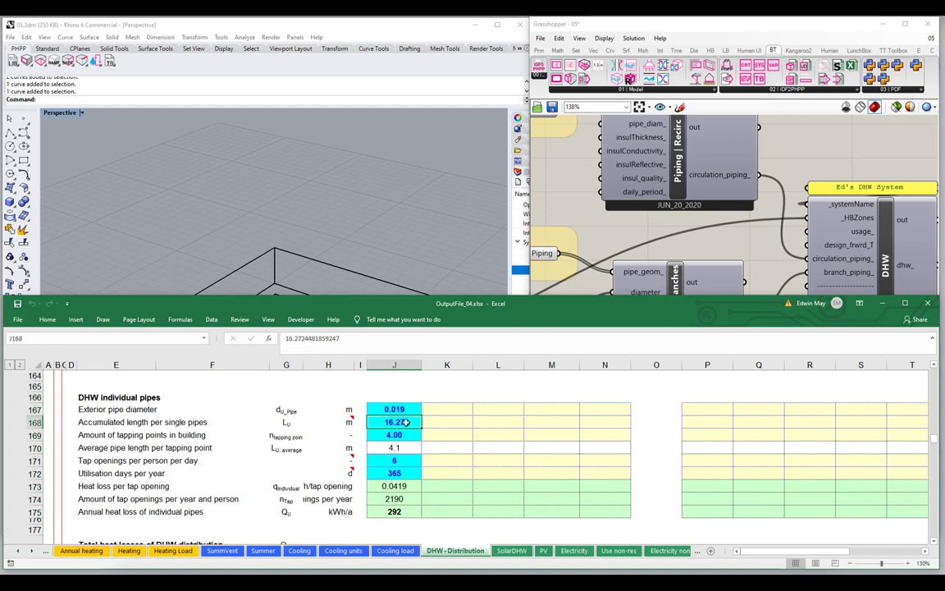
pyautogui.click(408, 436)
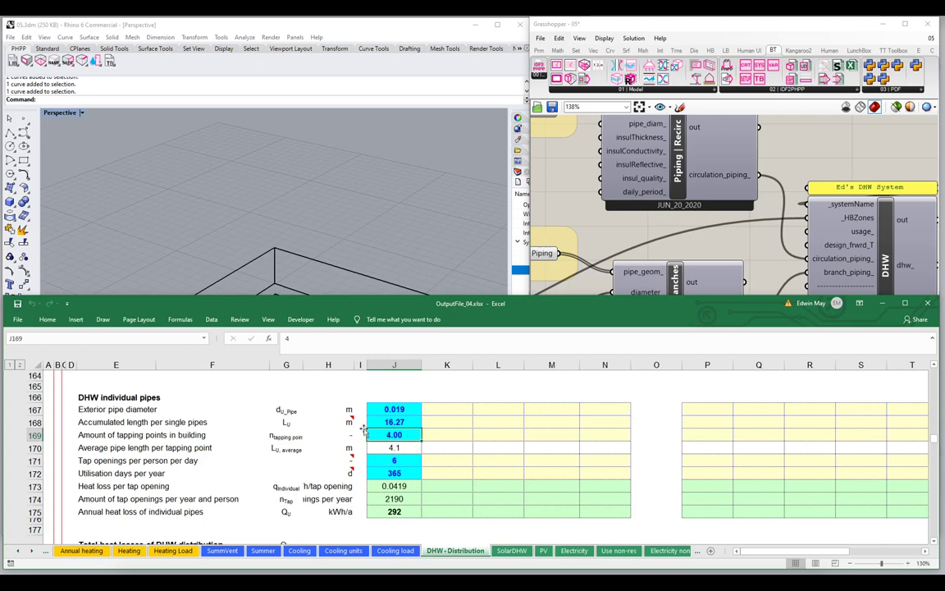
# Switch back to Rhino and select individual DHW branch curves to inspect where the tapping points are.
pyautogui.click(360, 215)
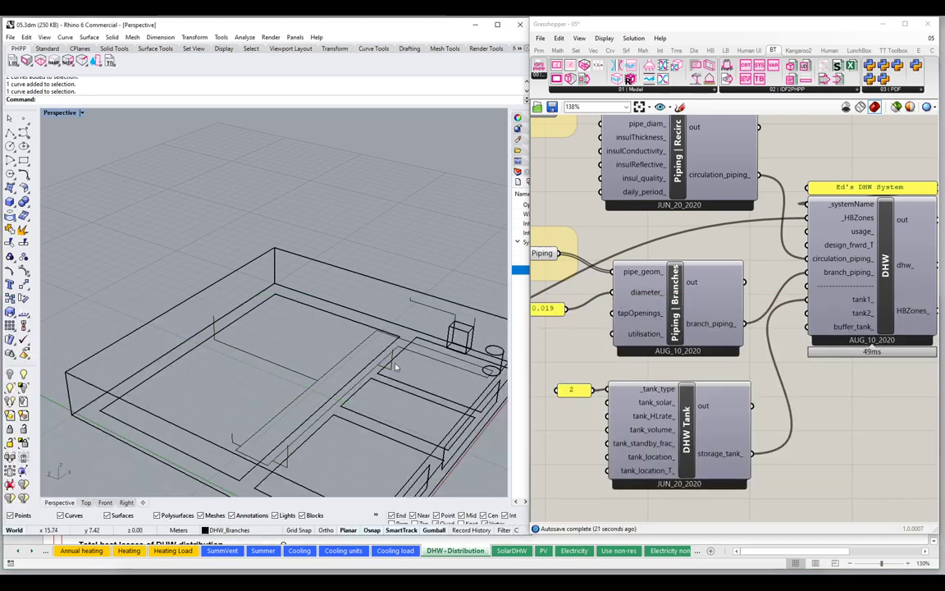
pyautogui.click(256, 358)
pyautogui.click(235, 444)
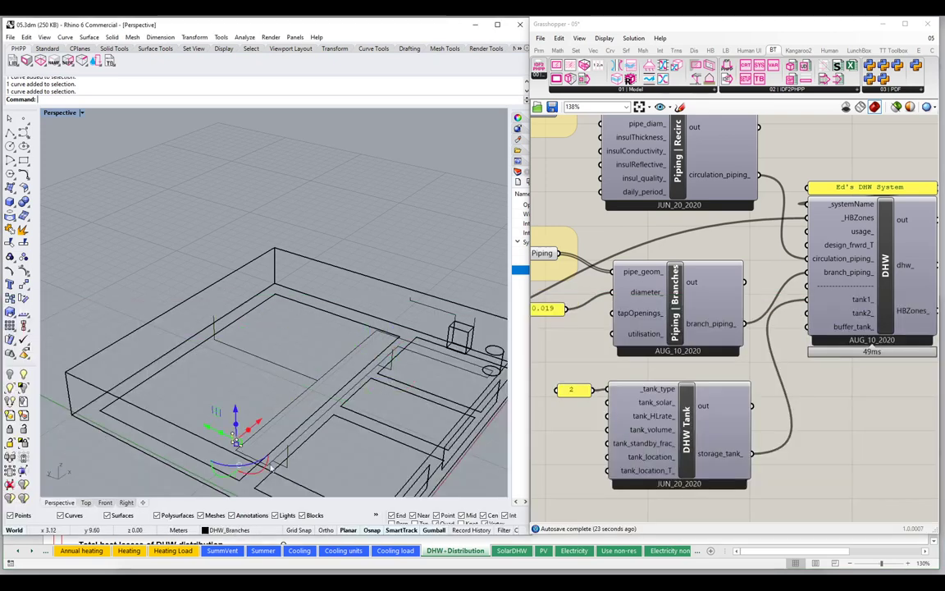
pyautogui.moveTo(286, 470); pyautogui.dragTo(337, 474)
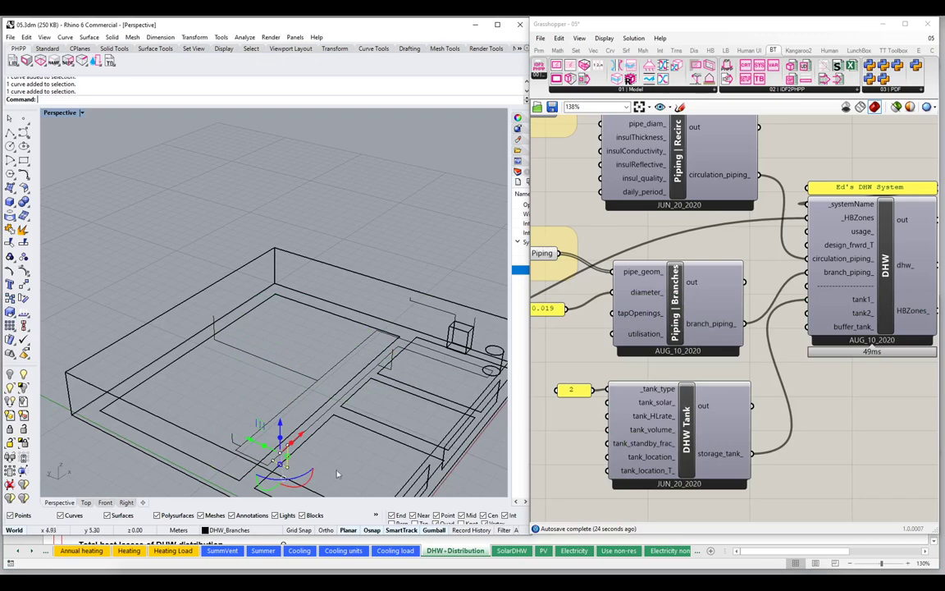
# Switch to the Excel PHPP to check the tap openings per person and utilisation days per year, and return to Grasshopper.
pyautogui.click(433, 544)
pyautogui.moveTo(395, 461); pyautogui.dragTo(395, 474)
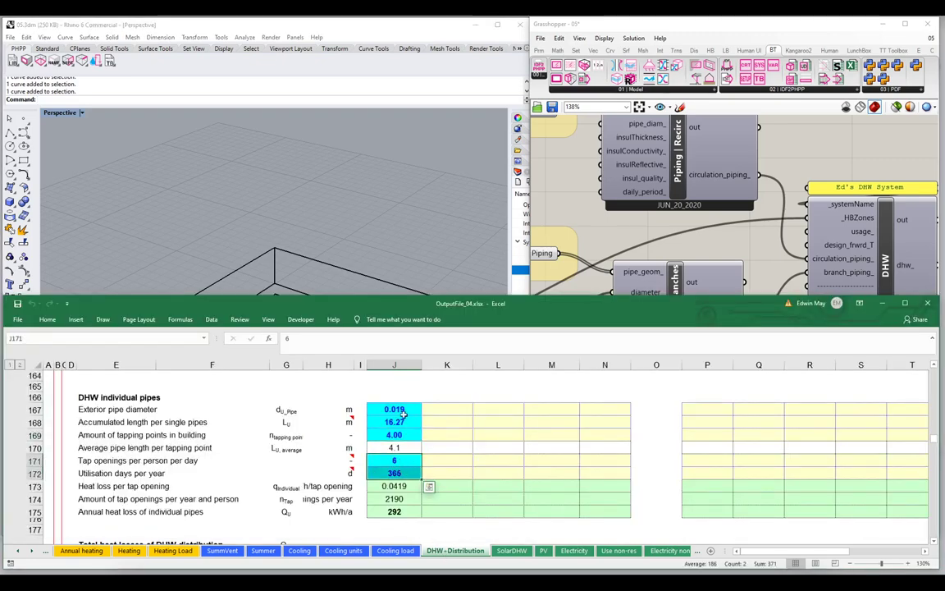
pyautogui.moveTo(676, 303)
pyautogui.mouseDown()
pyautogui.moveTo(666, 355)
pyautogui.moveTo(592, 322)
pyautogui.moveTo(597, 277)
pyautogui.moveTo(666, 313)
pyautogui.mouseUp()
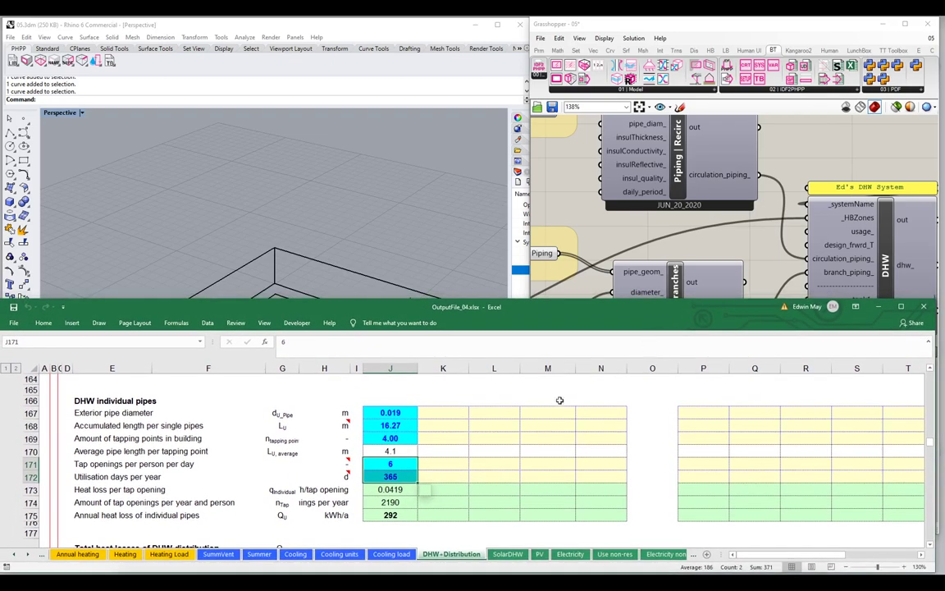
pyautogui.click(541, 211)
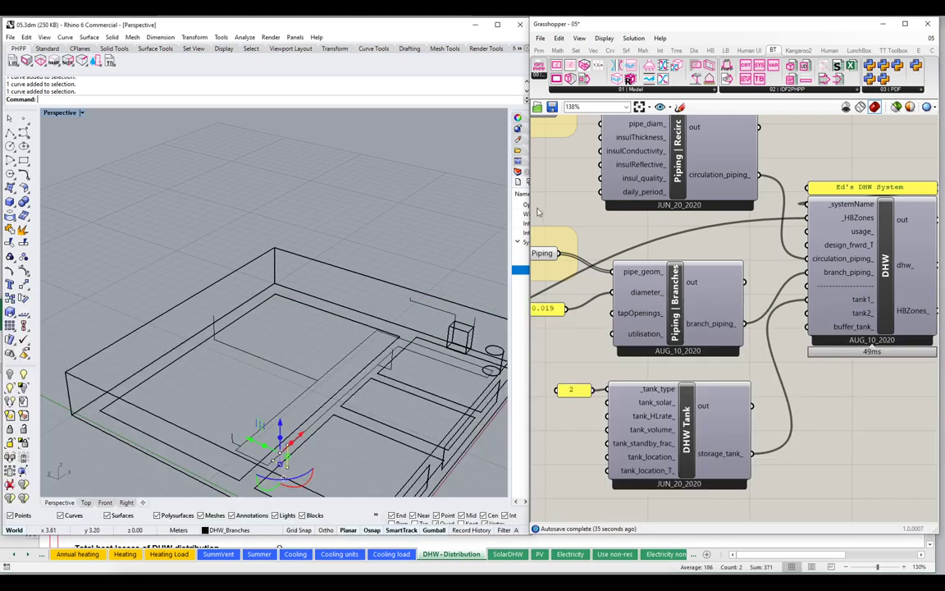
# Widen the Grasshopper window, select two branch curves in Rhino, and duplicate the grouped Branch Piping curve parameter below the original.
pyautogui.moveTo(529, 212); pyautogui.dragTo(413, 212)
pyautogui.moveTo(410, 263); pyautogui.dragTo(588, 226)
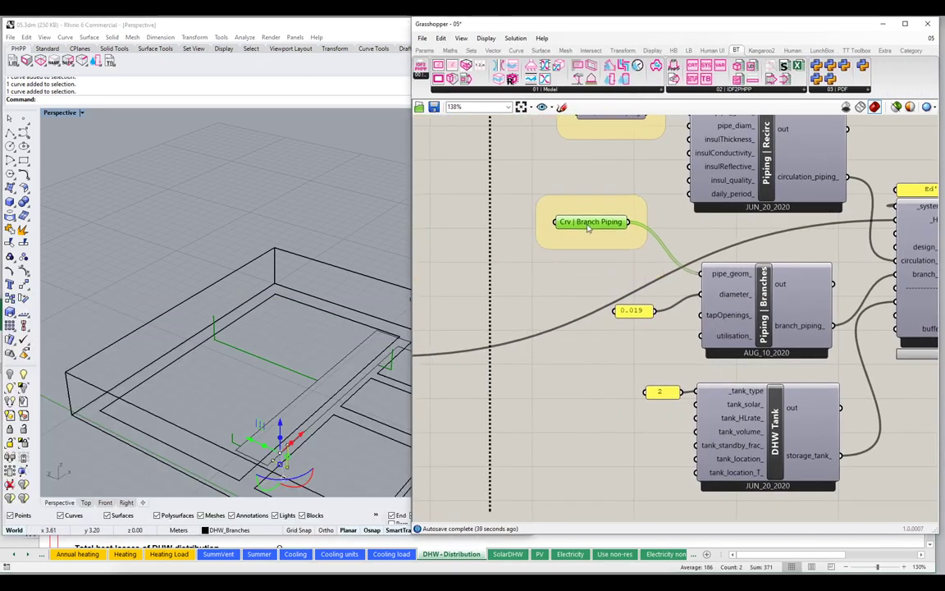
pyautogui.click(270, 380)
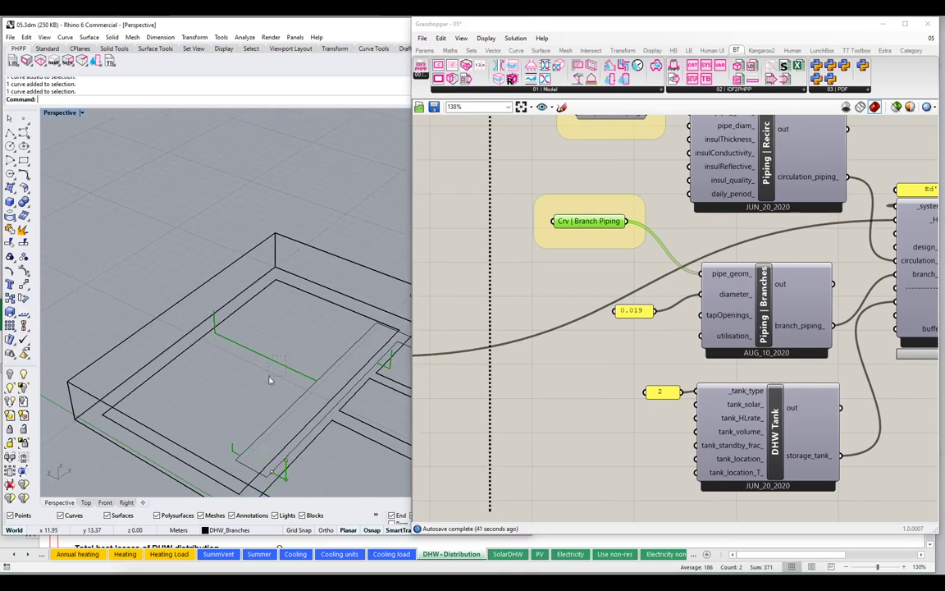
pyautogui.click(283, 364)
pyautogui.keyDown('shift'); pyautogui.click(390, 370); pyautogui.keyUp('shift')
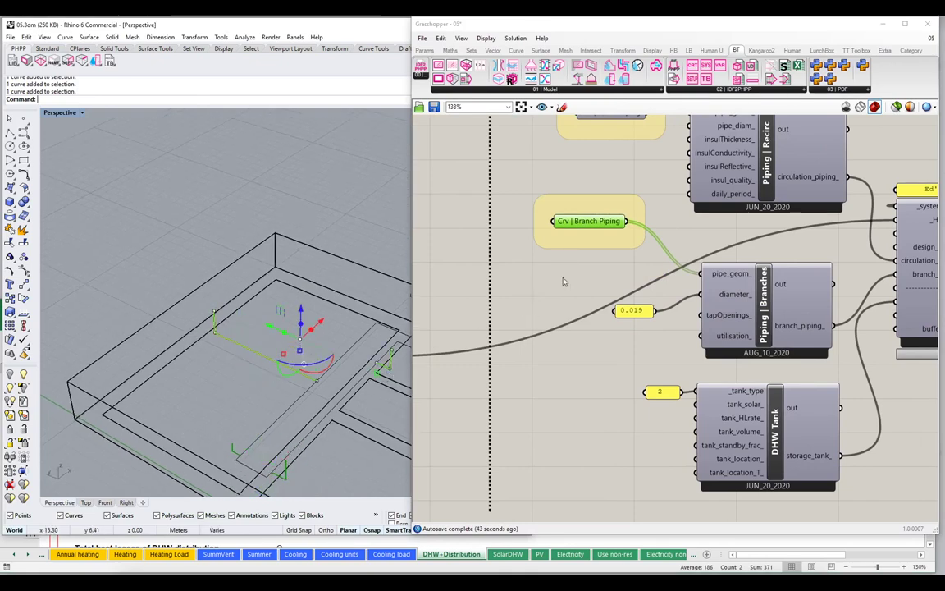
pyautogui.moveTo(554, 160); pyautogui.dragTo(555, 276)
pyautogui.moveTo(581, 239); pyautogui.dragTo(577, 294)
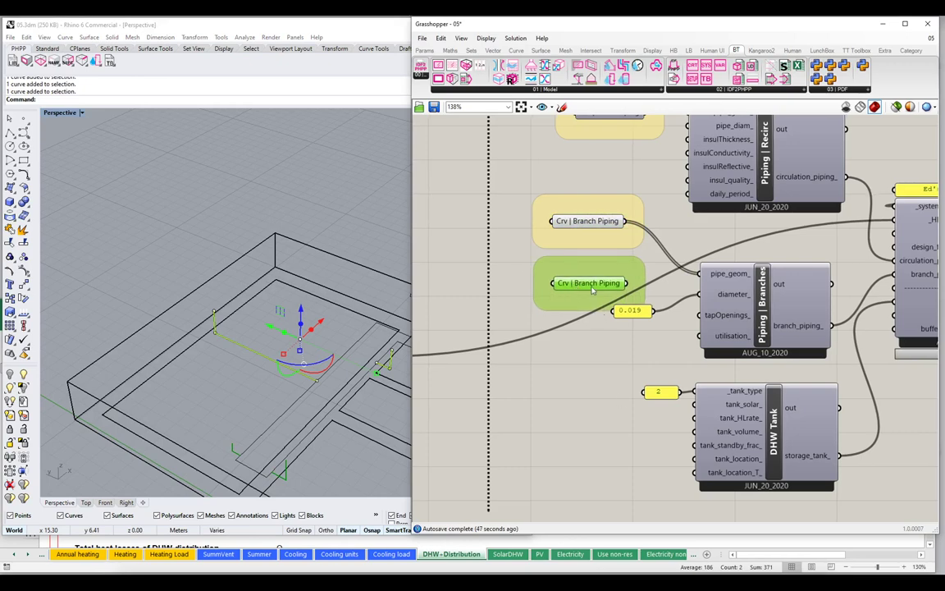
# Assign the two selected Rhino curves to the duplicated Branch Piping parameter and the other two branch curves to the original.
pyautogui.rightClick(589, 283)
pyautogui.click(628, 414)
pyautogui.click(233, 450)
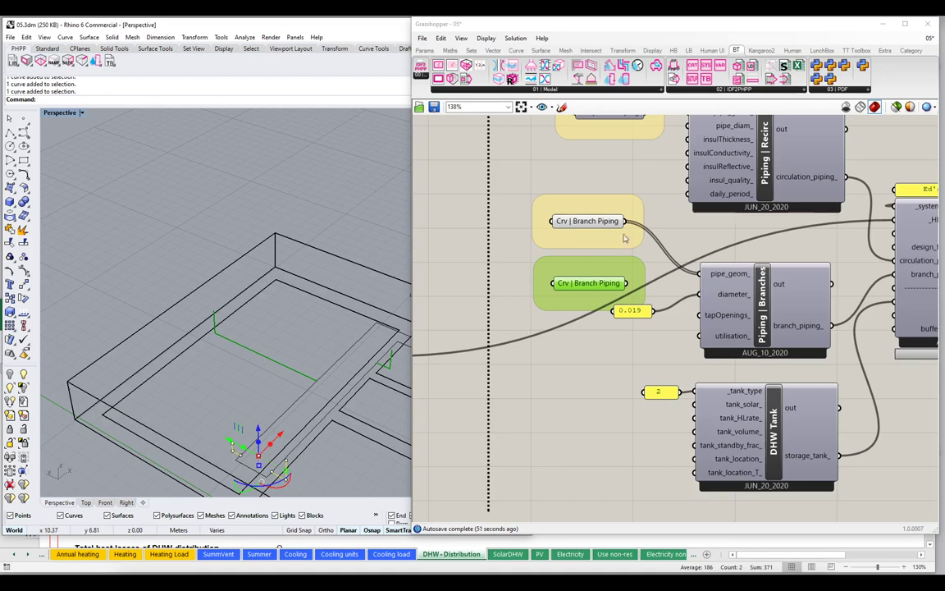
pyautogui.rightClick(605, 222)
pyautogui.click(648, 369)
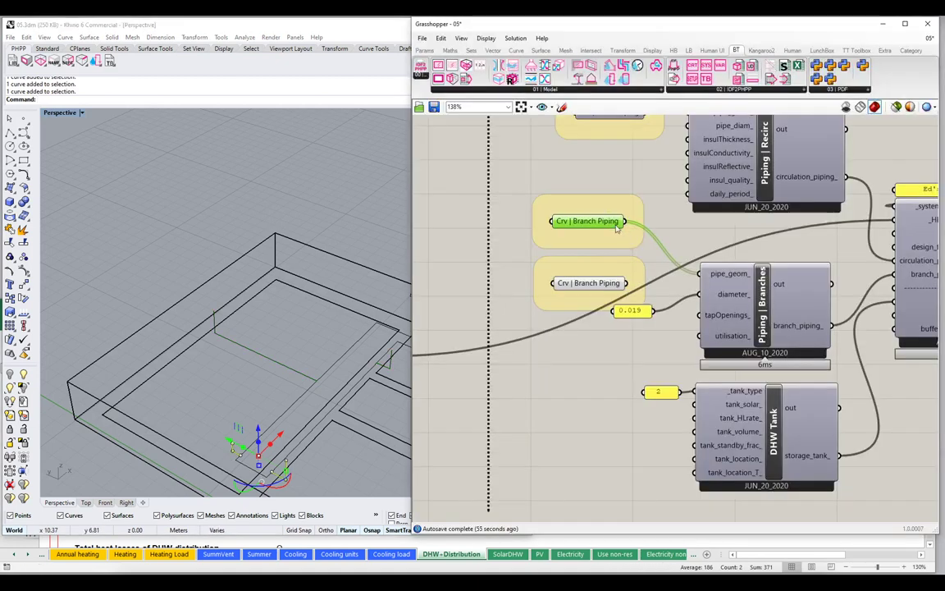
# Rename the original parameter Crv | Branch Piping Set 1 and the duplicate Crv | Branch Piping Set 2, and move both groups away from the component.
pyautogui.rightClick(617, 229)
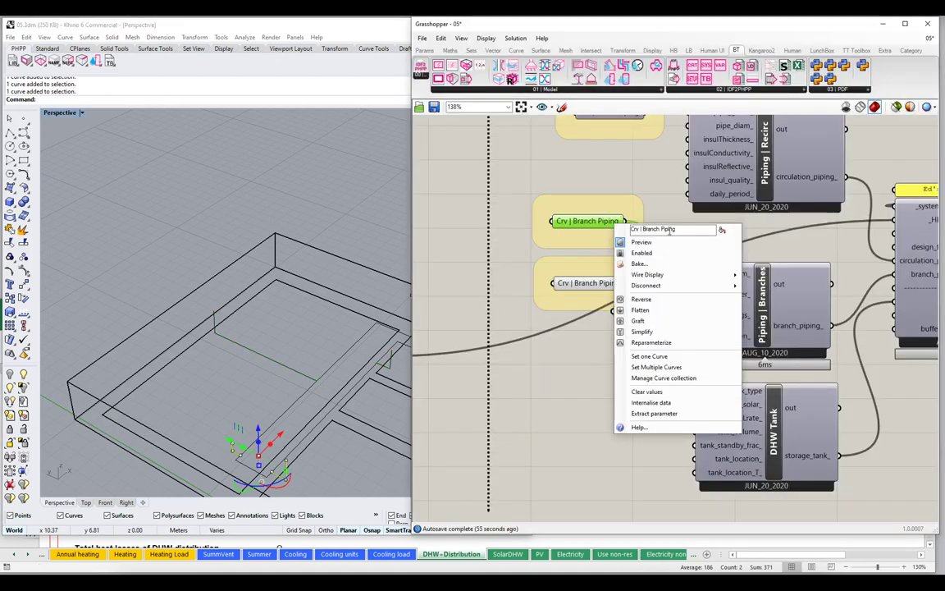
pyautogui.write('Set 1')
pyautogui.press('Return')
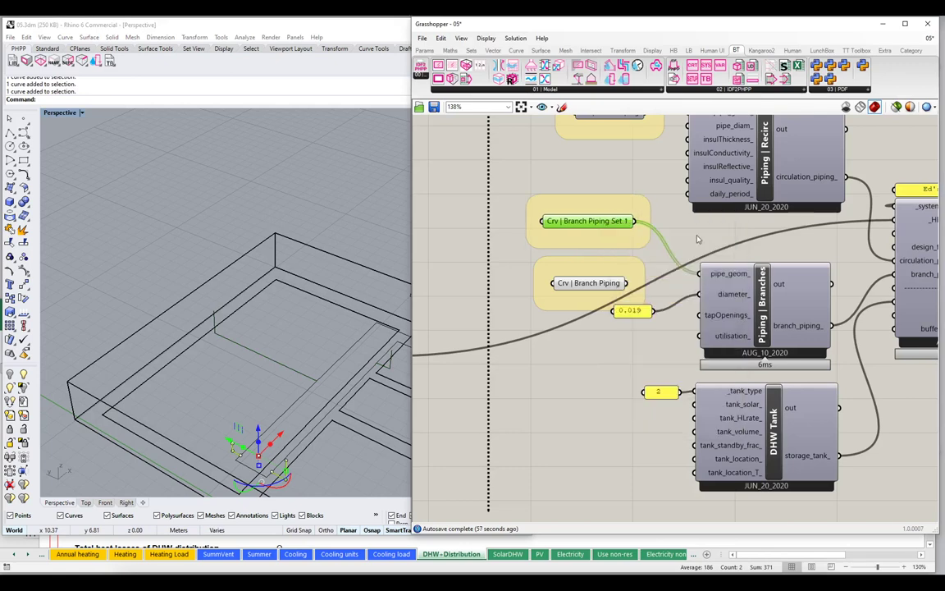
pyautogui.rightClick(609, 285)
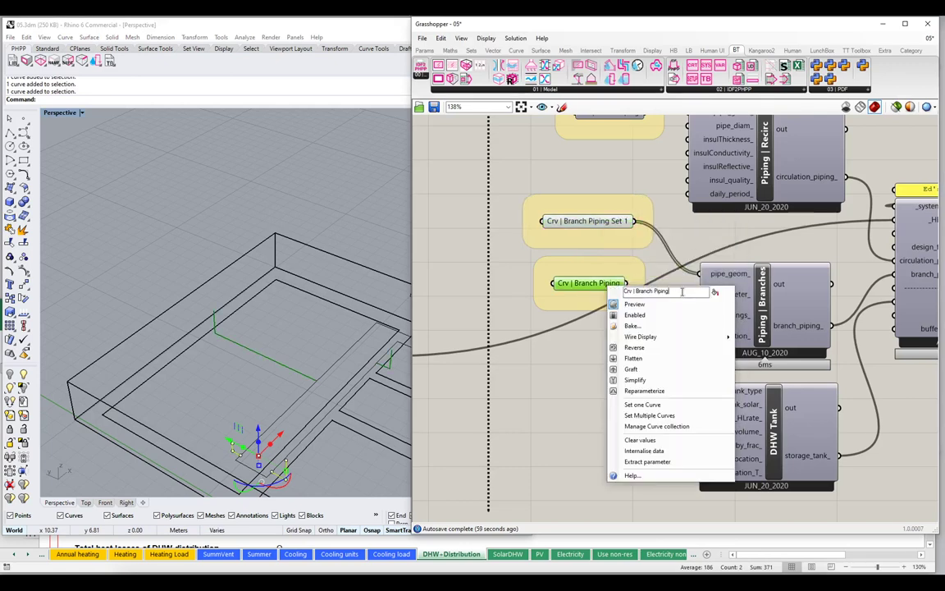
pyautogui.write('Set 2')
pyautogui.press('Return')
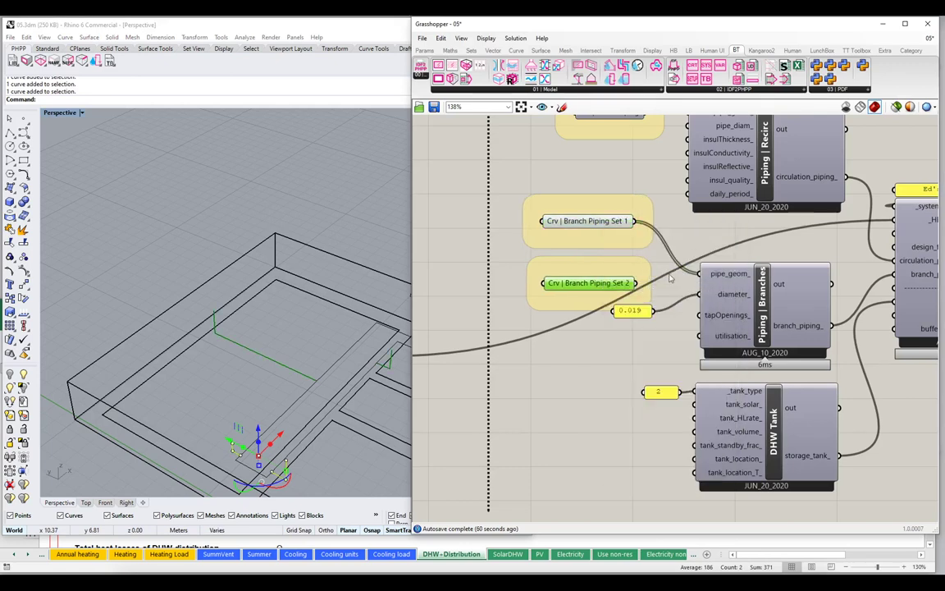
pyautogui.moveTo(565, 173); pyautogui.dragTo(520, 317)
pyautogui.moveTo(591, 223); pyautogui.dragTo(568, 217)
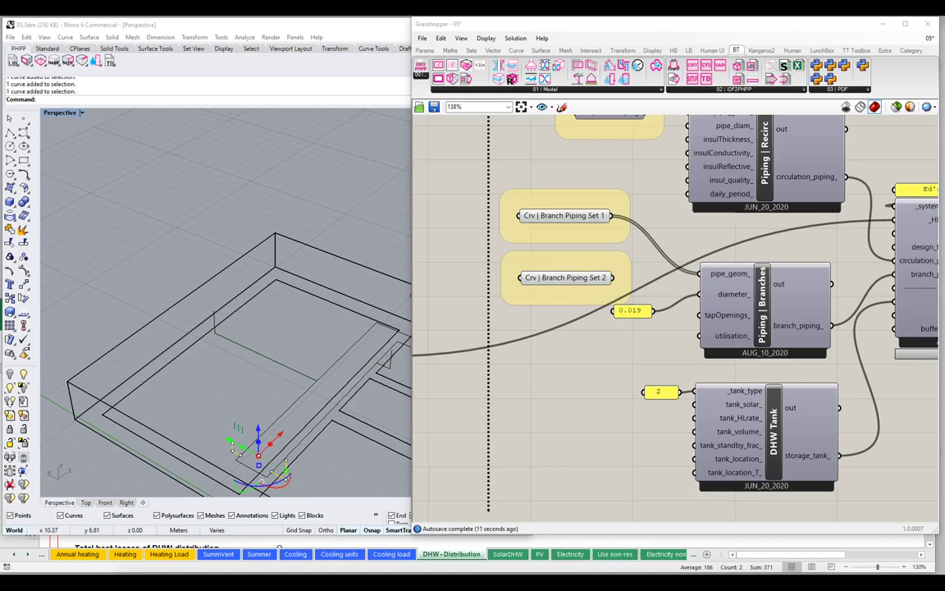
# Add an Entwine component and connect Branch Piping Set 1 to {0;0} and Branch Piping Set 2 to {0;1}.
pyautogui.doubleClick(597, 359)
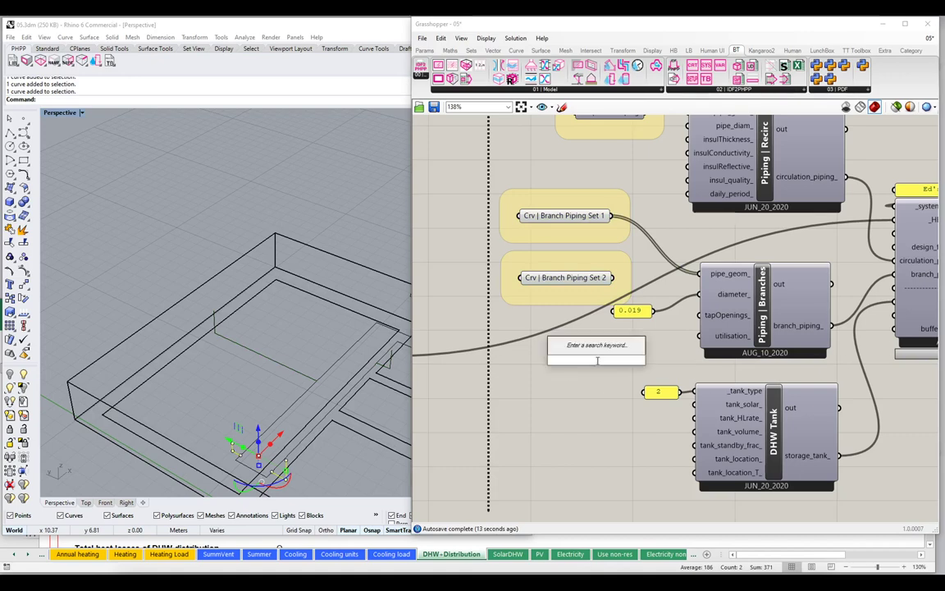
pyautogui.write('ent')
pyautogui.press('Return')
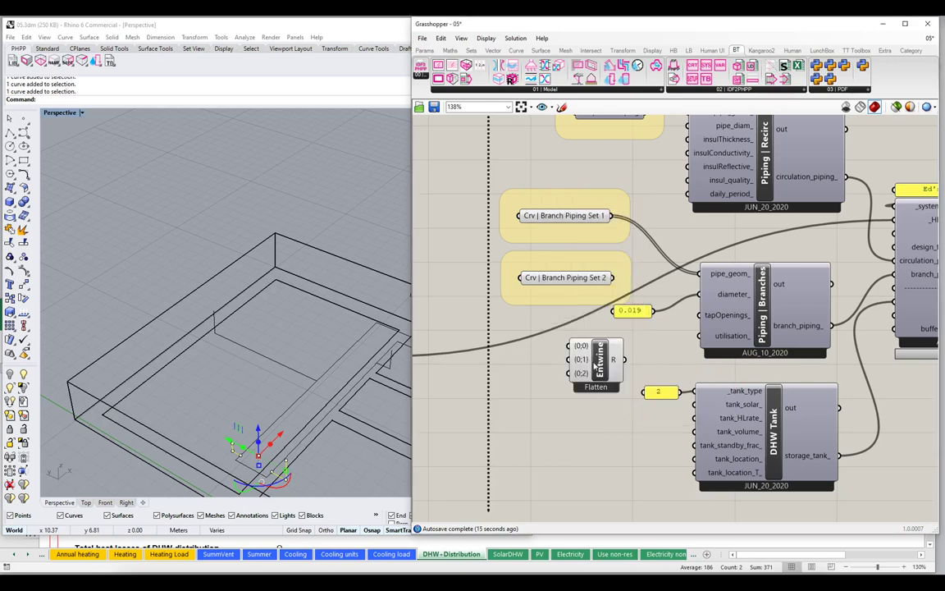
pyautogui.moveTo(611, 216); pyautogui.dragTo(572, 346)
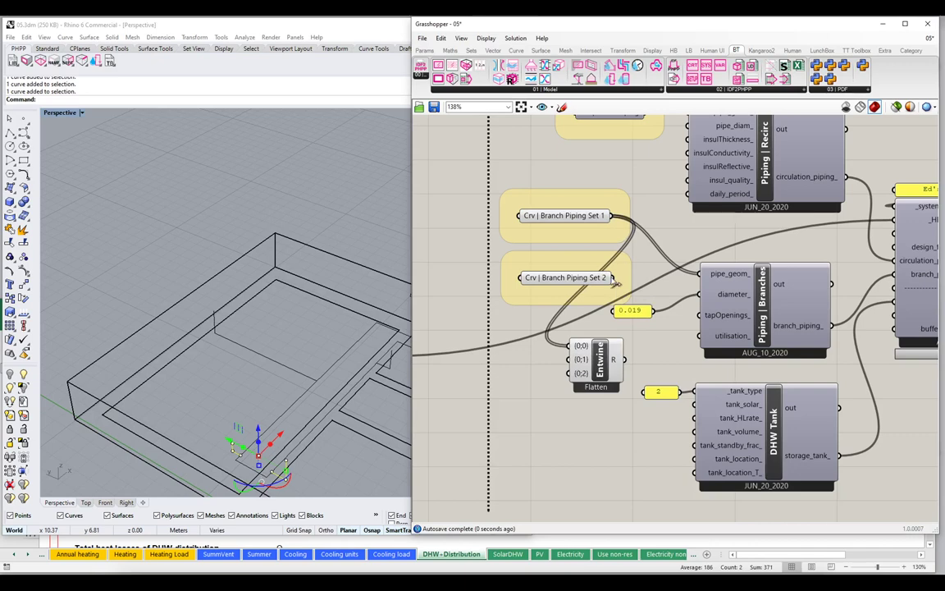
pyautogui.moveTo(612, 277); pyautogui.dragTo(574, 361)
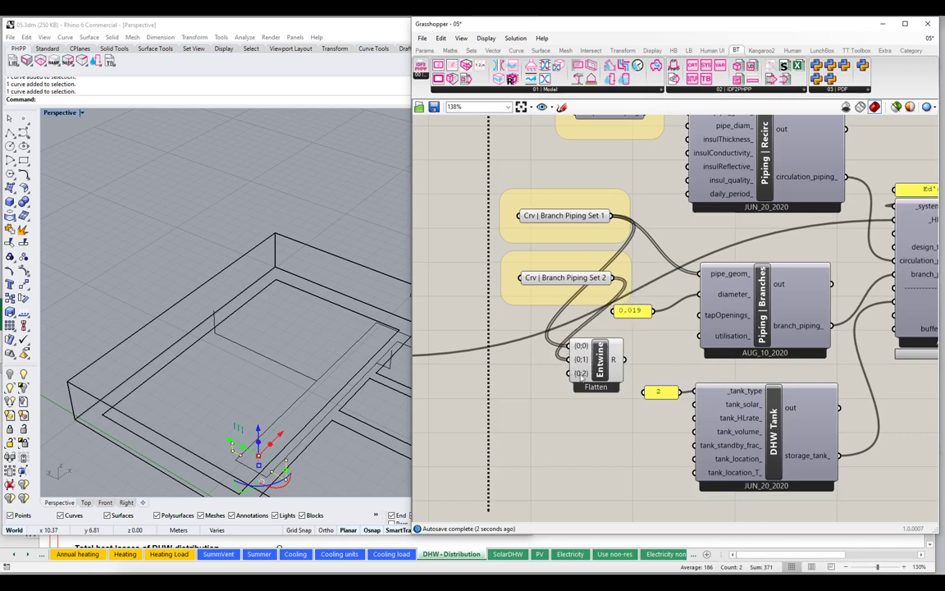
# Remove Entwine's unused {0;2} input and place the component between the curve sets and Piping | Branches.
pyautogui.scroll(3, 581, 376)
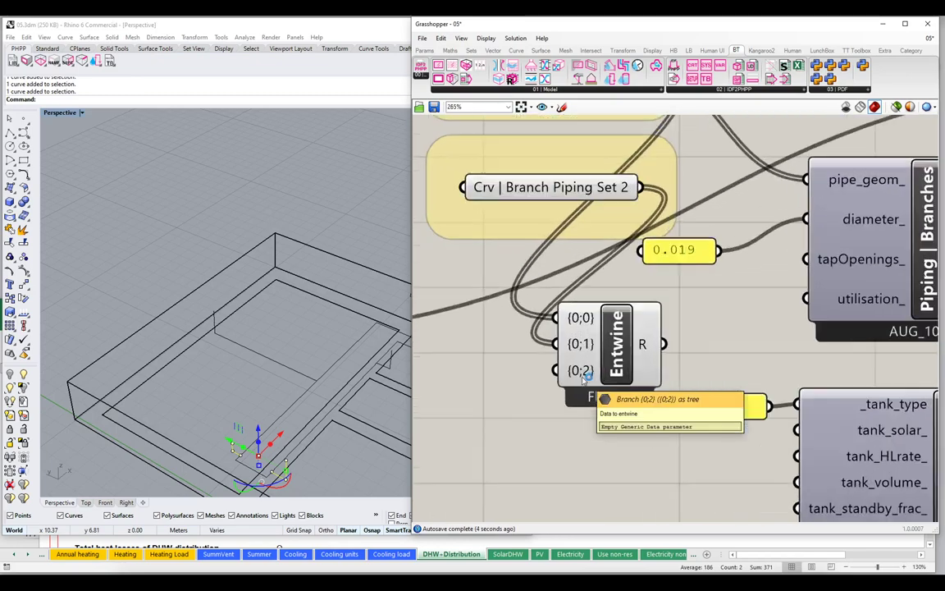
pyautogui.scroll(-1, 583, 373)
pyautogui.click(577, 366)
pyautogui.scroll(-1, 579, 367)
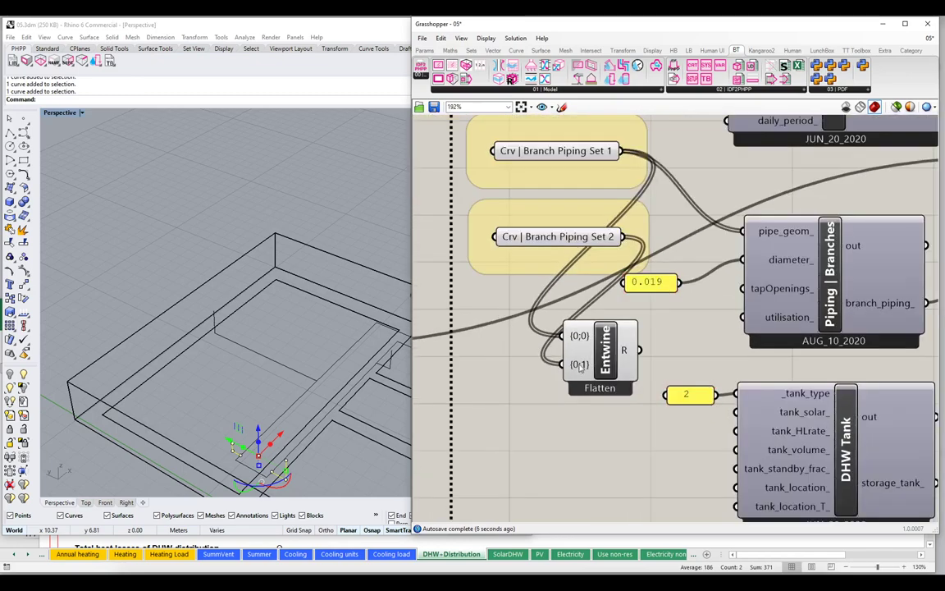
pyautogui.scroll(-2, 579, 367)
pyautogui.moveTo(579, 366); pyautogui.dragTo(655, 261)
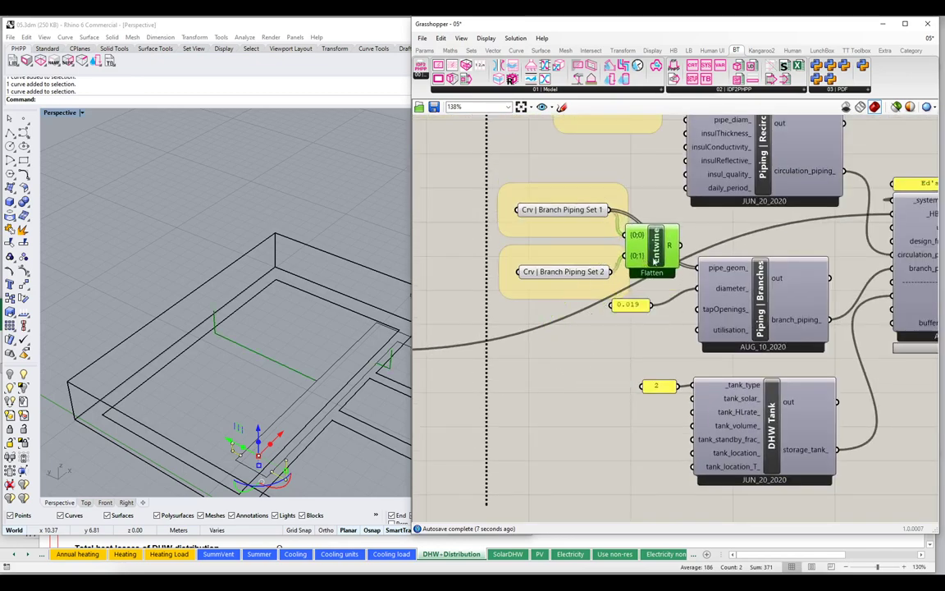
# Attach an enlarged panel to Entwine's R output to inspect how the branch curves are grouped in the data tree.
pyautogui.scroll(1, 654, 261)
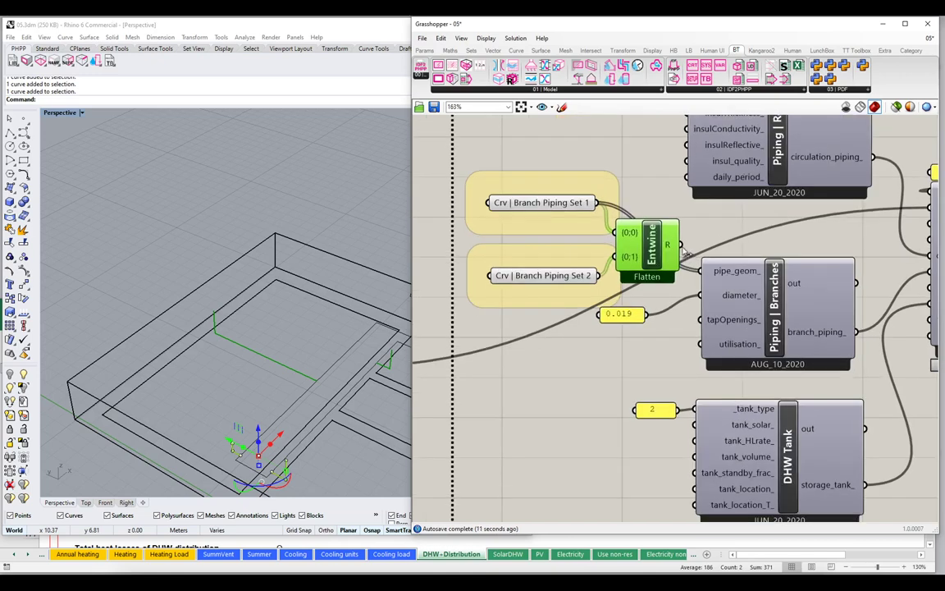
pyautogui.moveTo(682, 251); pyautogui.dragTo(532, 177)
pyautogui.doubleClick(598, 177)
pyautogui.write('//')
pyautogui.press('Return')
pyautogui.moveTo(612, 182); pyautogui.dragTo(791, 197)
pyautogui.moveTo(841, 230); pyautogui.dragTo(912, 303)
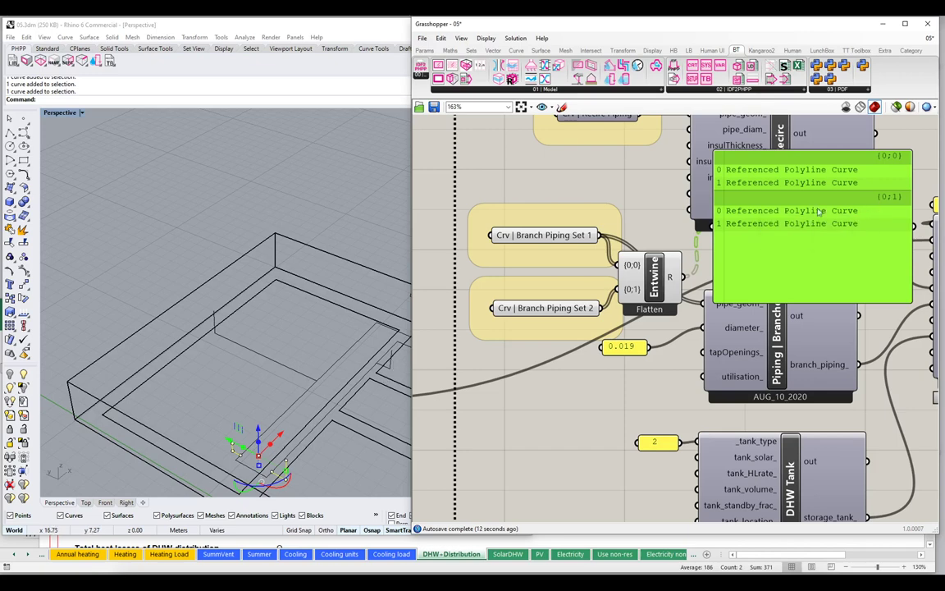
# Select each Branch Piping set to compare its curves in the Rhino viewport, and remove the Entwine output panel.
pyautogui.click(566, 308)
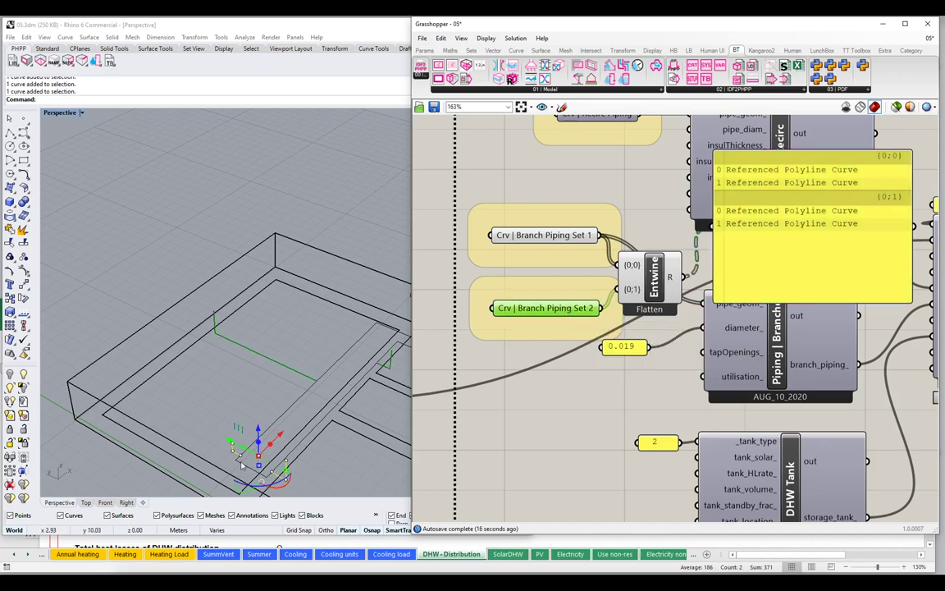
pyautogui.click(345, 464)
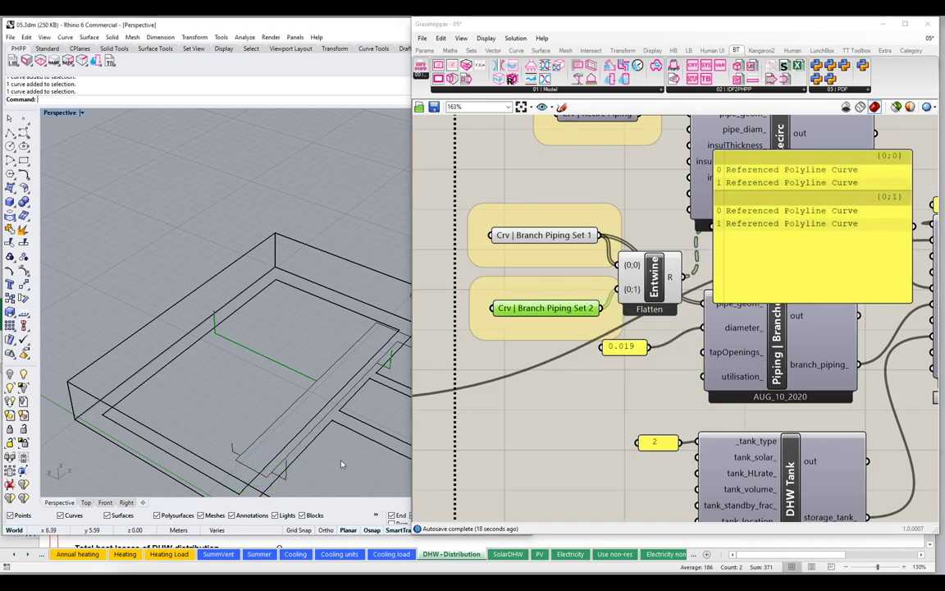
pyautogui.click(534, 314)
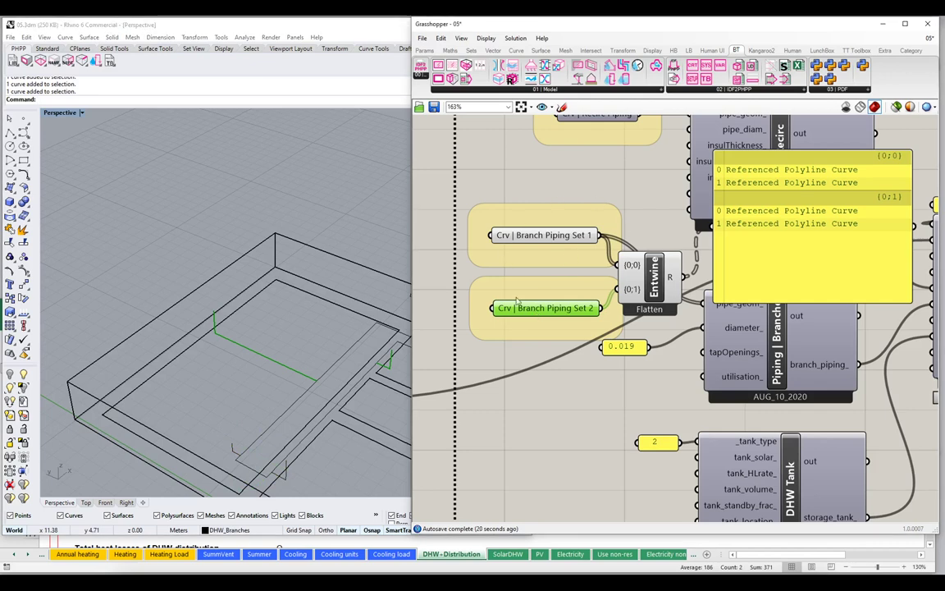
pyautogui.click(551, 238)
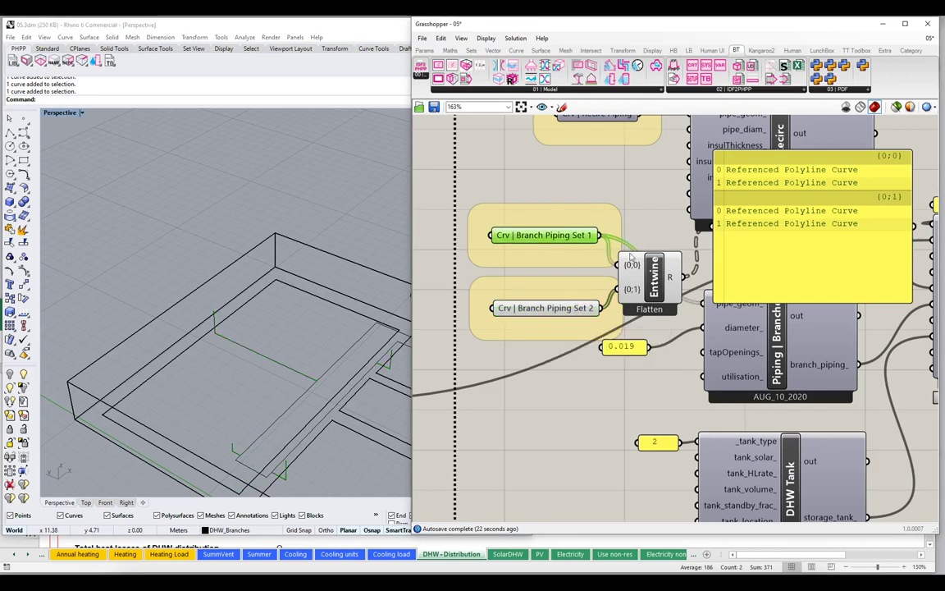
pyautogui.click(557, 309)
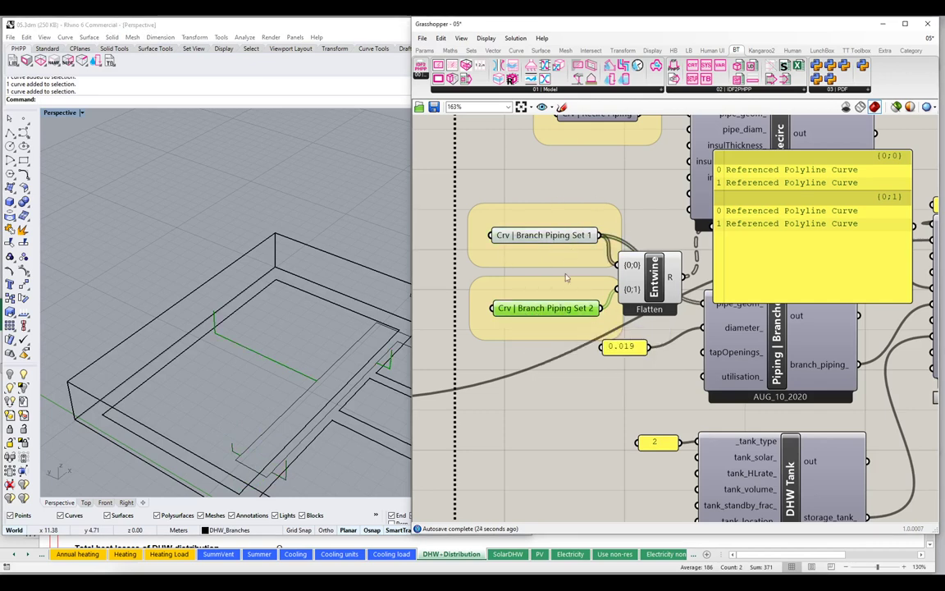
pyautogui.click(581, 199)
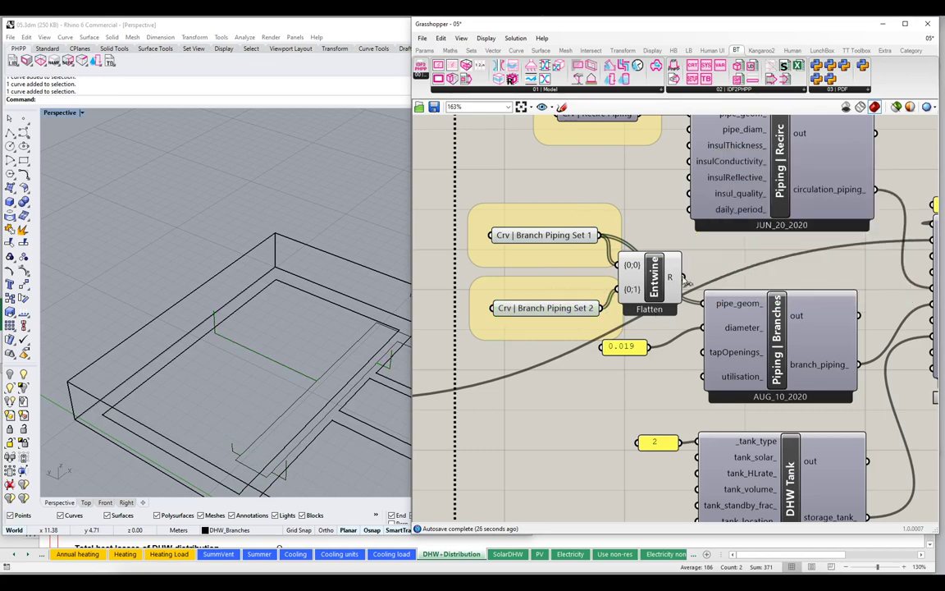
# Feed Entwine's R output into pipe_geom_ of Piping | Branches in place of Set 1, and inspect branch_piping_ in a new panel.
pyautogui.moveTo(701, 302); pyautogui.dragTo(708, 303)
pyautogui.moveTo(824, 348); pyautogui.dragTo(707, 378)
pyautogui.doubleClick(781, 395)
pyautogui.write('//')
pyautogui.press('Return')
pyautogui.moveTo(822, 414); pyautogui.dragTo(694, 306)
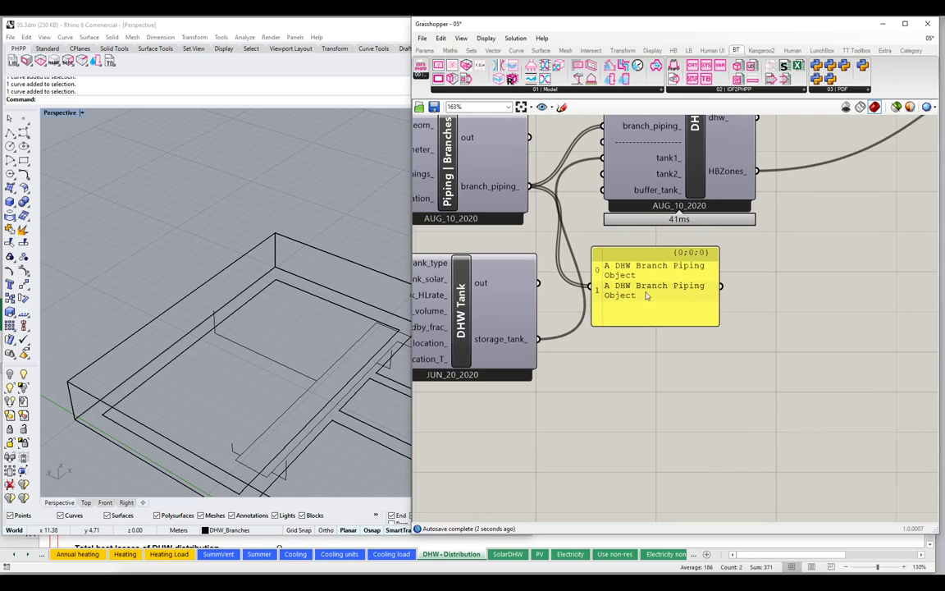
# Connect the Piping | Branches out output to the enlarged panel, read both piping objects' parameters, and delete the panel.
pyautogui.moveTo(601, 230); pyautogui.dragTo(624, 260)
pyautogui.moveTo(554, 167); pyautogui.dragTo(624, 317)
pyautogui.moveTo(738, 352); pyautogui.dragTo(899, 508)
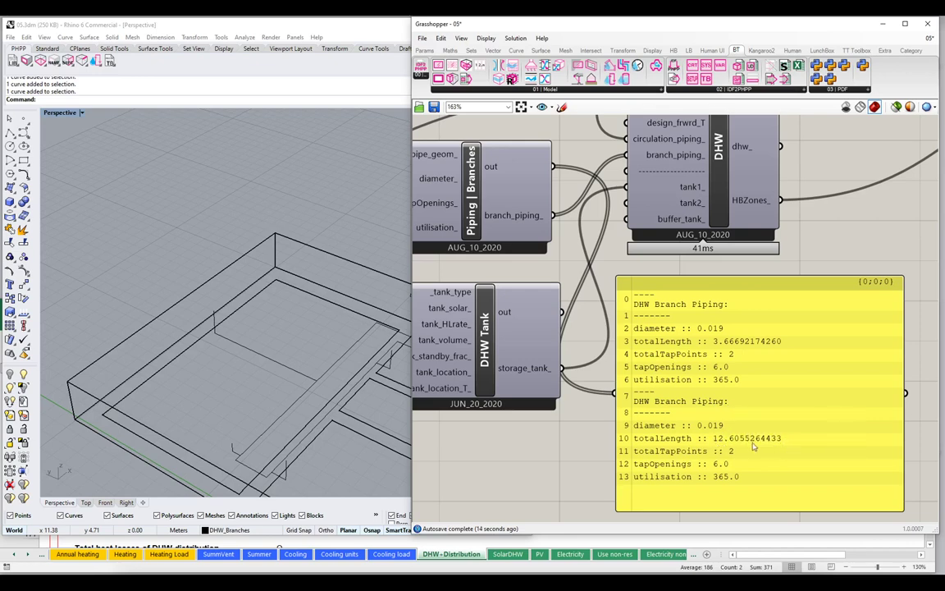
pyautogui.click(739, 372)
pyautogui.press('Delete')
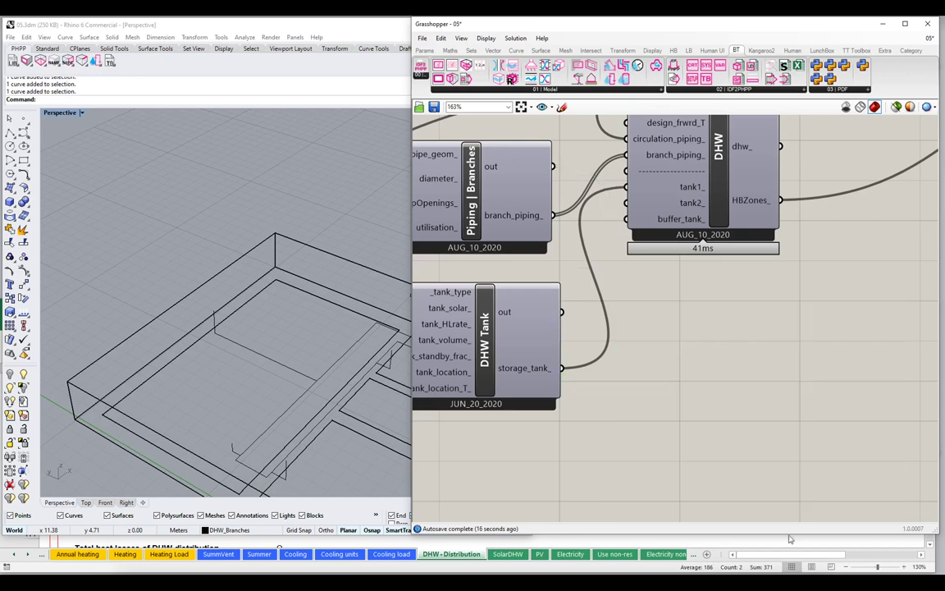
# Switch to the Excel PHPP and review the two DHW individual pipe columns, J167:J172 and K167:K172, on the DHW+Distribution sheet.
pyautogui.click(781, 552)
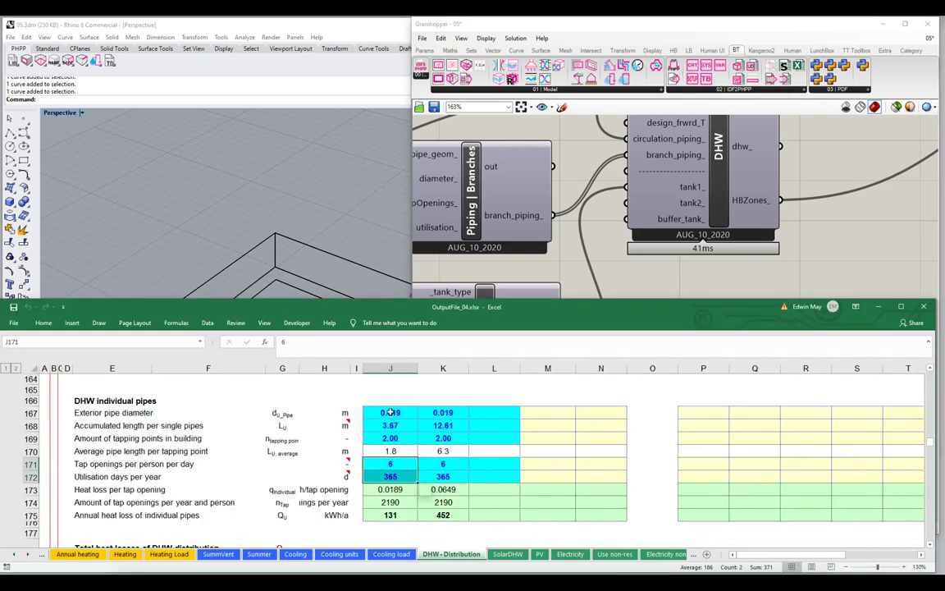
pyautogui.moveTo(390, 413); pyautogui.dragTo(389, 477)
pyautogui.moveTo(443, 413); pyautogui.dragTo(447, 482)
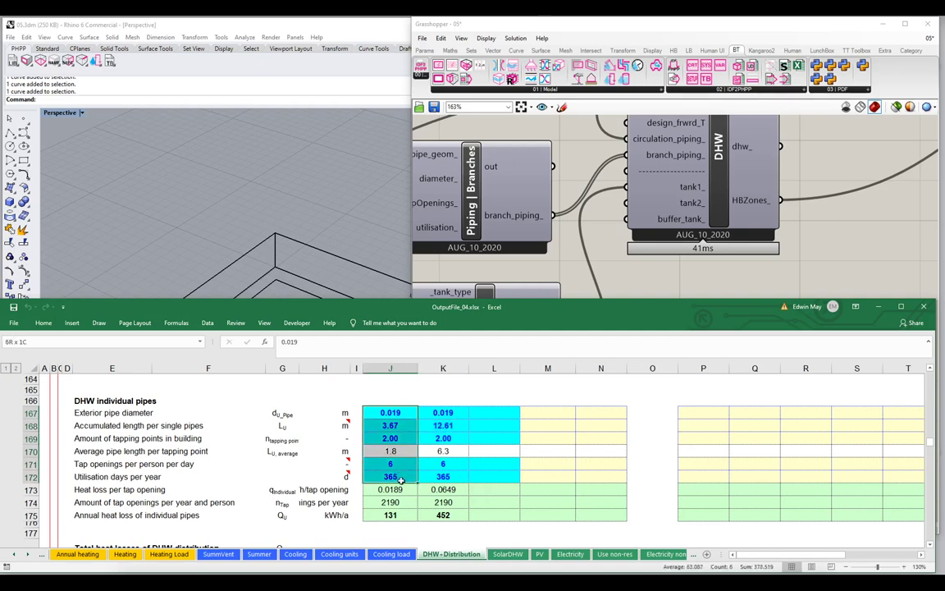
pyautogui.click(443, 416)
pyautogui.moveTo(443, 418); pyautogui.dragTo(439, 476)
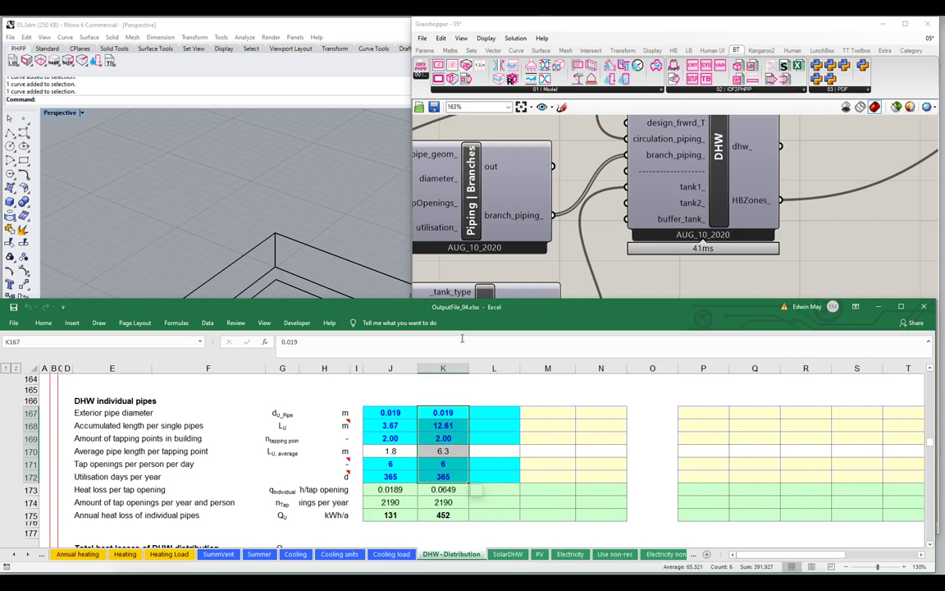
# In the enlarged workbook, review the storage heat losses and the DHW system's total heating demand in V223 and X223, and restore the window size.
pyautogui.doubleClick(511, 310)
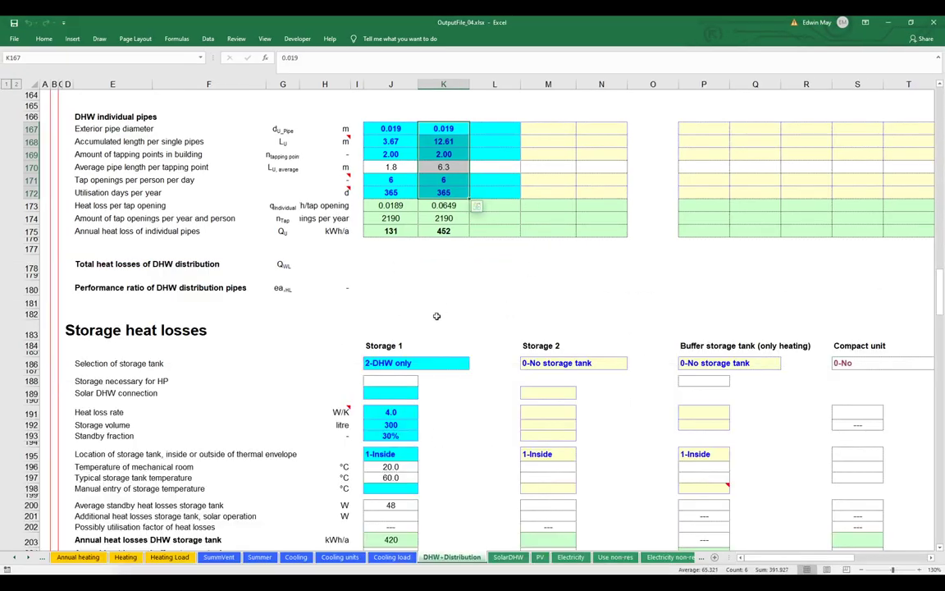
pyautogui.moveTo(941, 302)
pyautogui.mouseDown()
pyautogui.moveTo(940, 383)
pyautogui.moveTo(941, 316)
pyautogui.mouseUp()
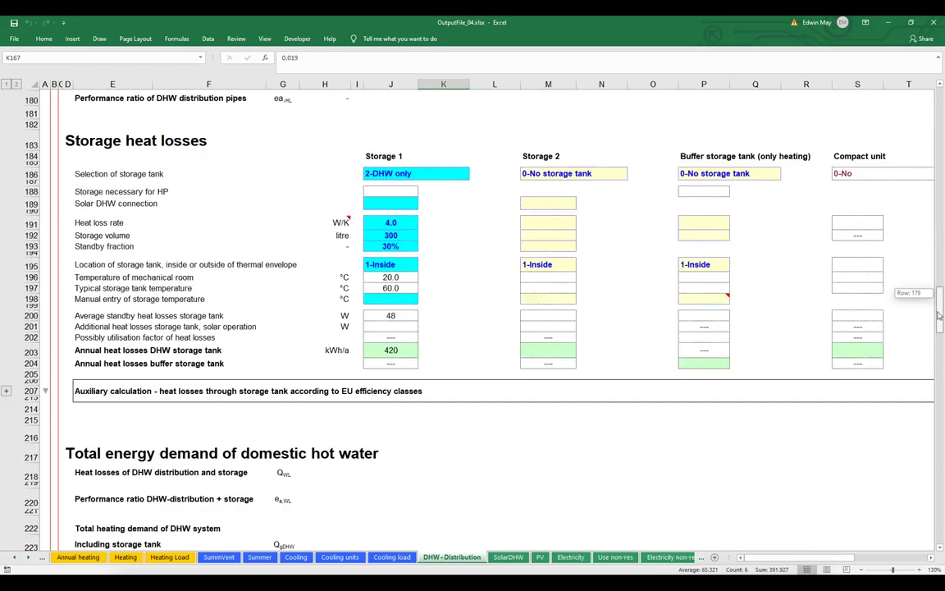
pyautogui.moveTo(784, 558); pyautogui.dragTo(828, 564)
pyautogui.scroll(-2, 778, 396)
pyautogui.click(703, 465)
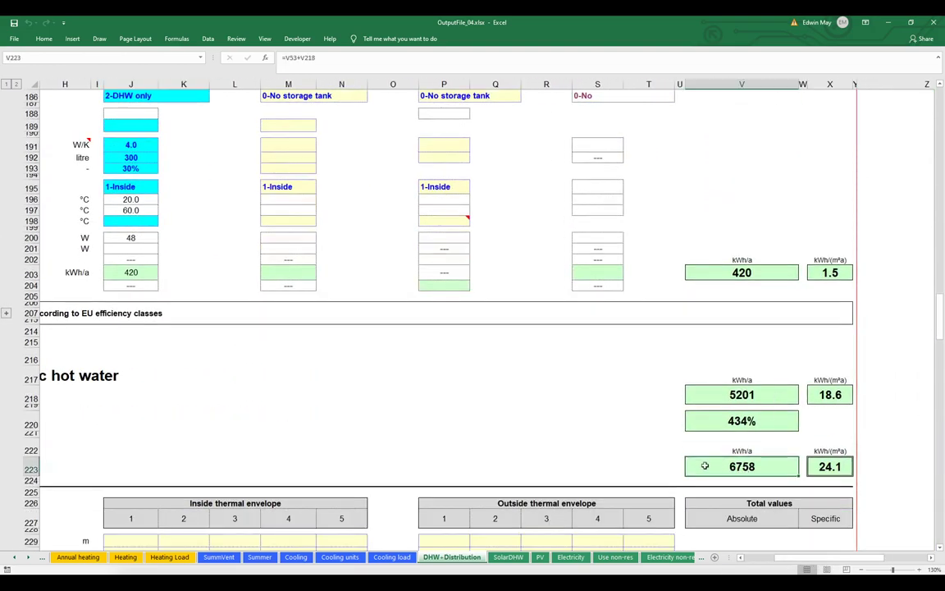
pyautogui.moveTo(849, 447); pyautogui.dragTo(677, 480)
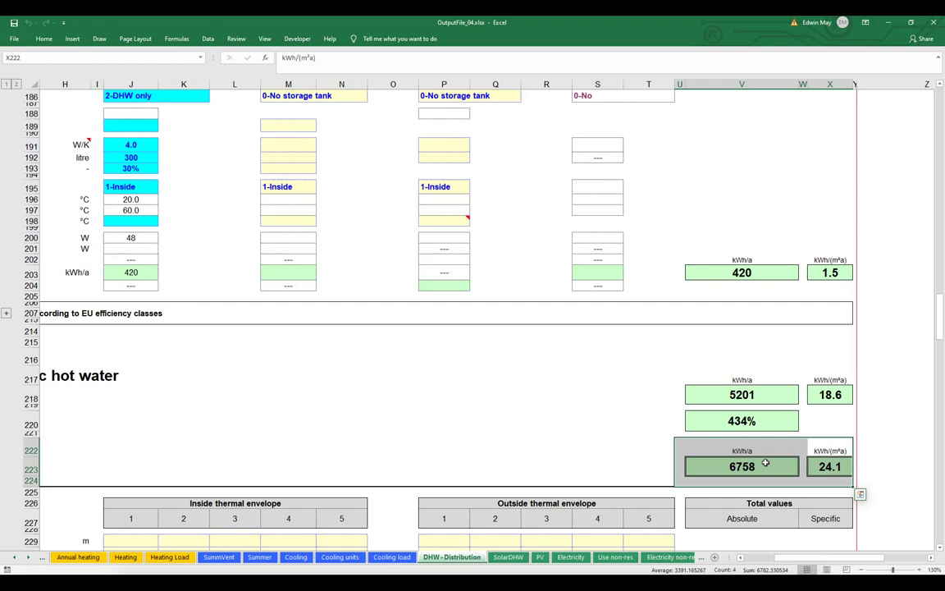
pyautogui.doubleClick(565, 23)
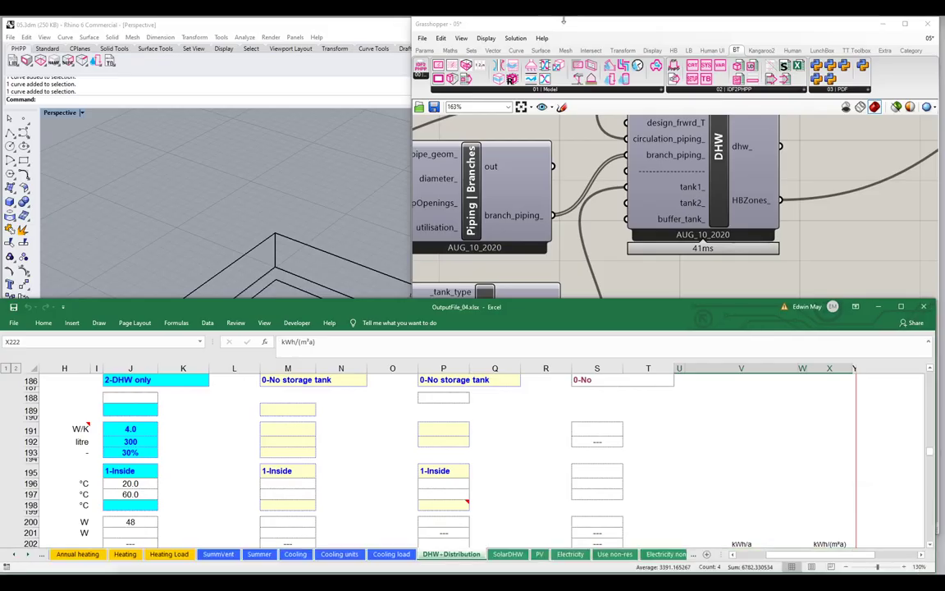
# Switch to Grasshopper, look up the BT_DHW_Usage component's description, and review the DHW component's inputs and its connected piping and tank components.
pyautogui.click(599, 272)
pyautogui.click(539, 90)
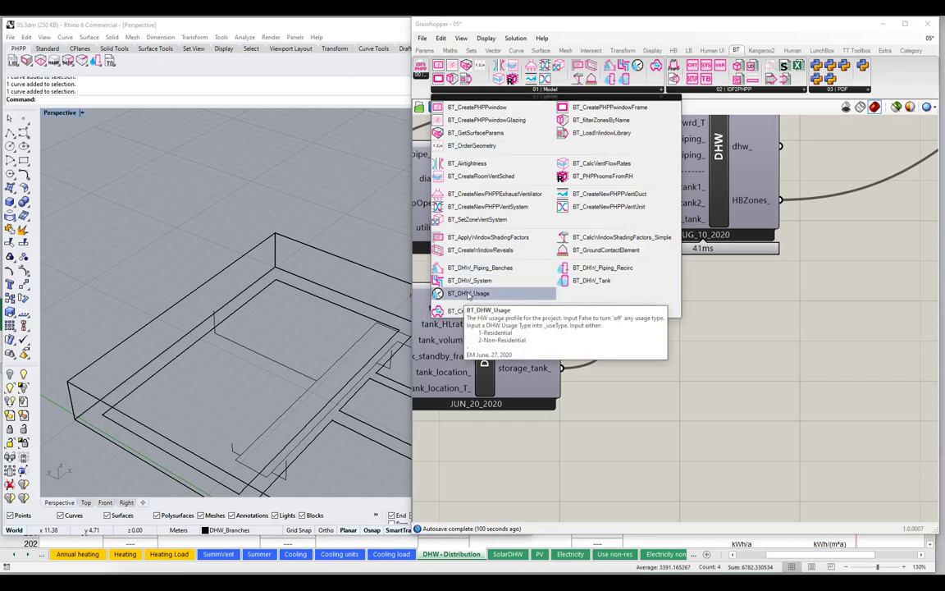
pyautogui.moveTo(764, 335); pyautogui.dragTo(770, 352)
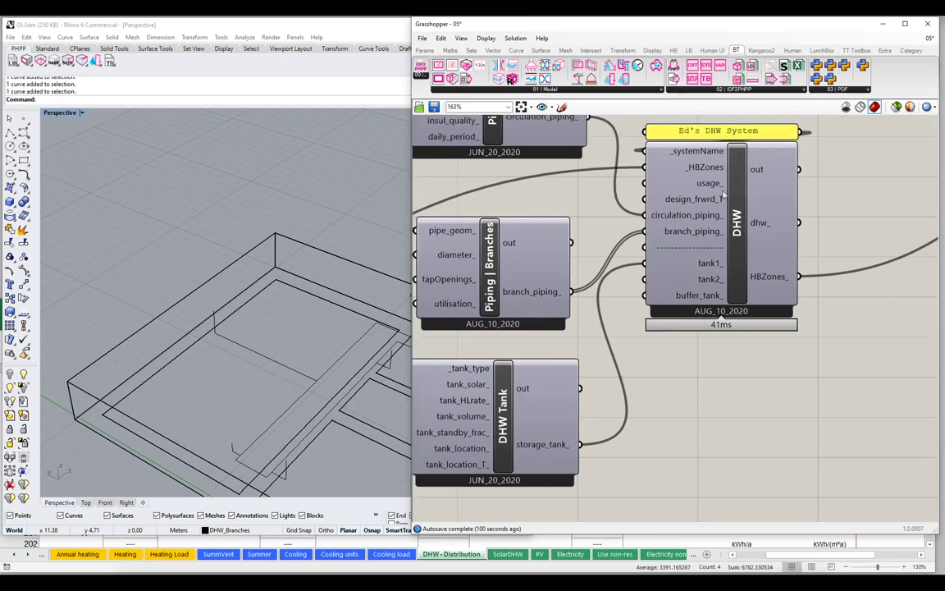
pyautogui.moveTo(574, 324); pyautogui.dragTo(675, 351)
pyautogui.scroll(-2, 674, 351)
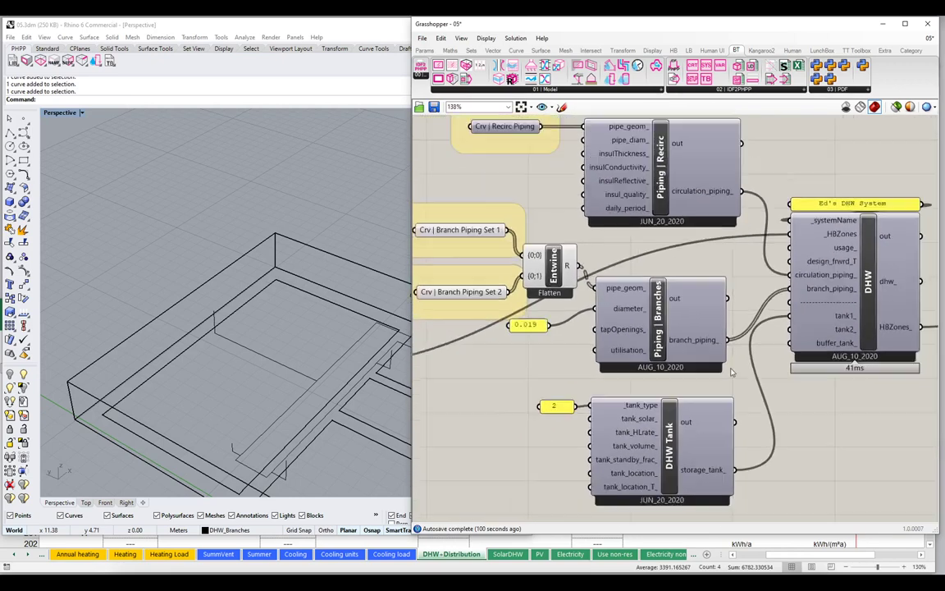